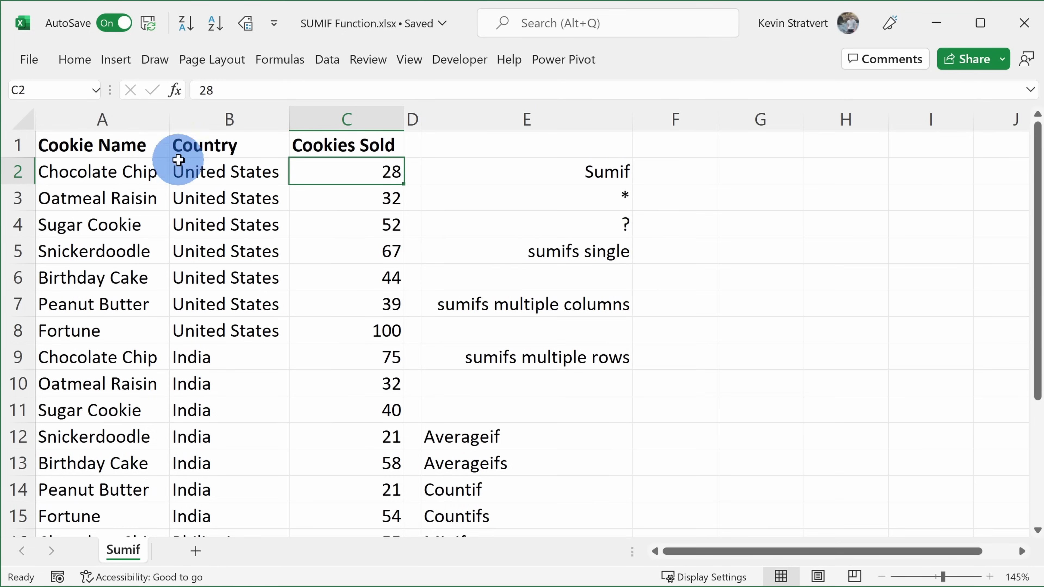
# Select the Cookies Sold cells of all three Chocolate Chip rows together: C2, C9 and C16.
pyautogui.click(130, 171)
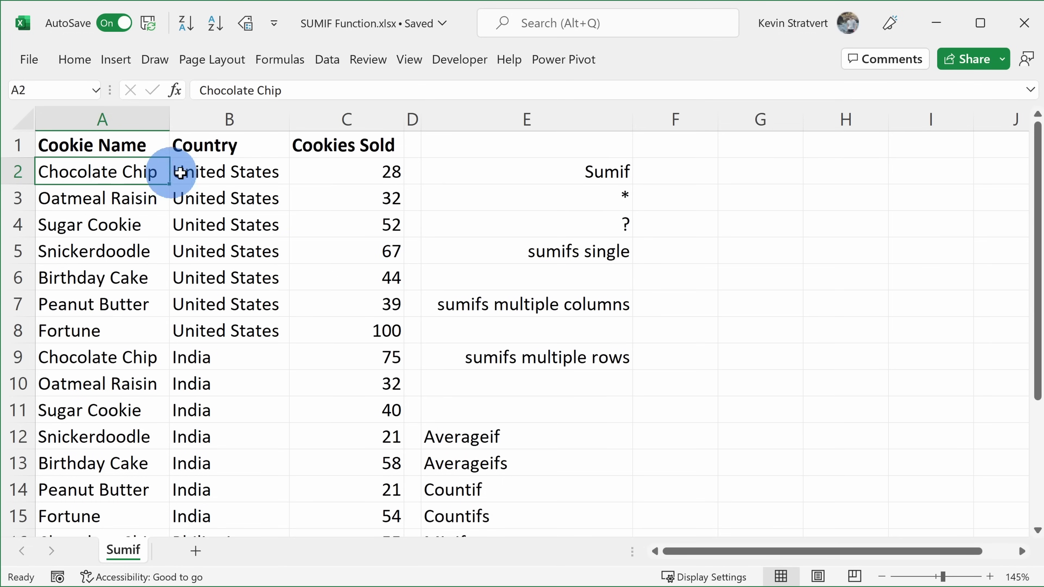
pyautogui.click(352, 169)
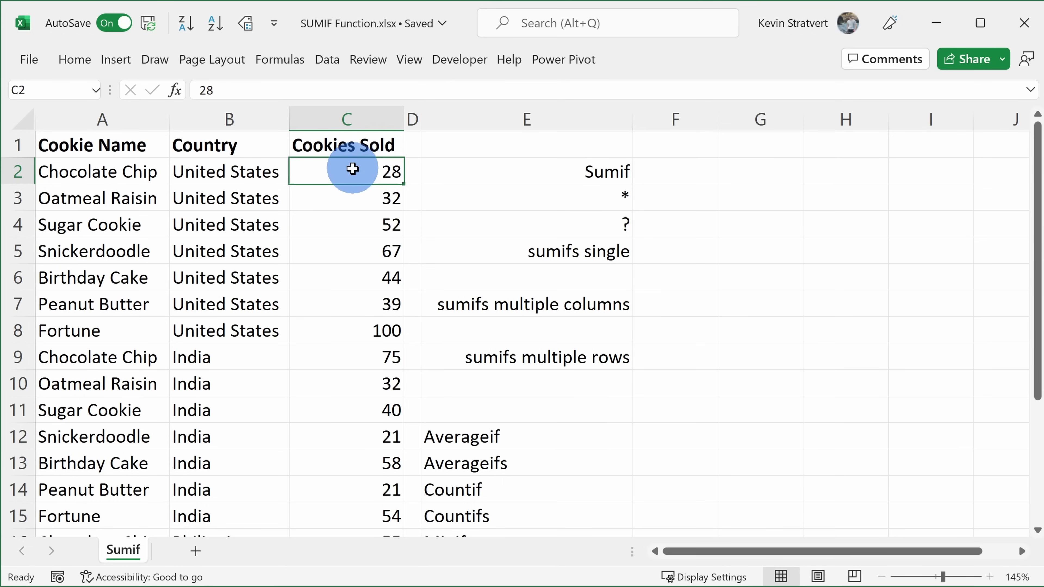
pyautogui.scroll(-1, 353, 169)
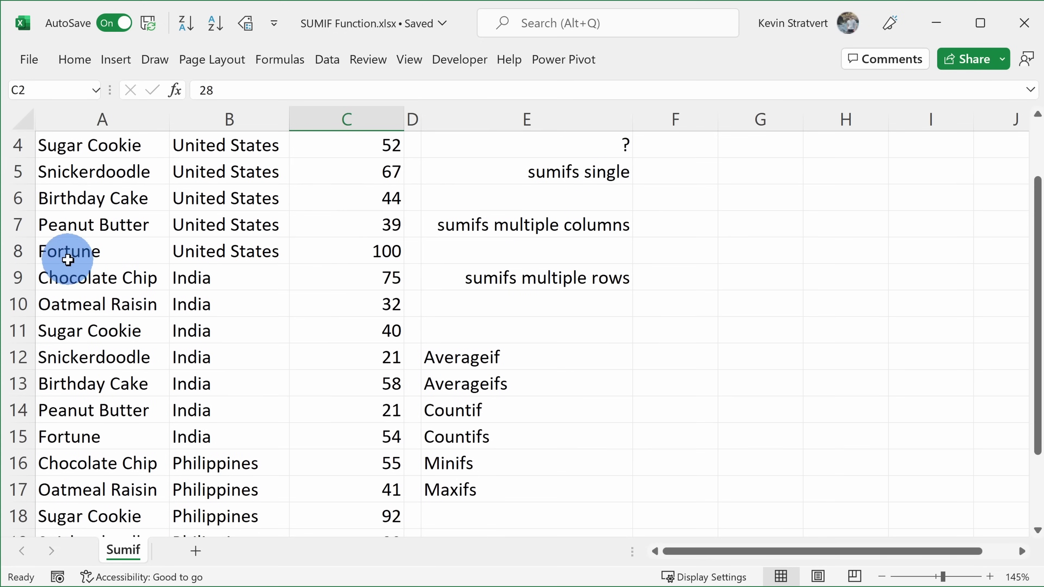
pyautogui.keyDown('ctrl'); pyautogui.click(360, 280); pyautogui.keyUp('ctrl')
pyautogui.scroll(-3, 273, 204)
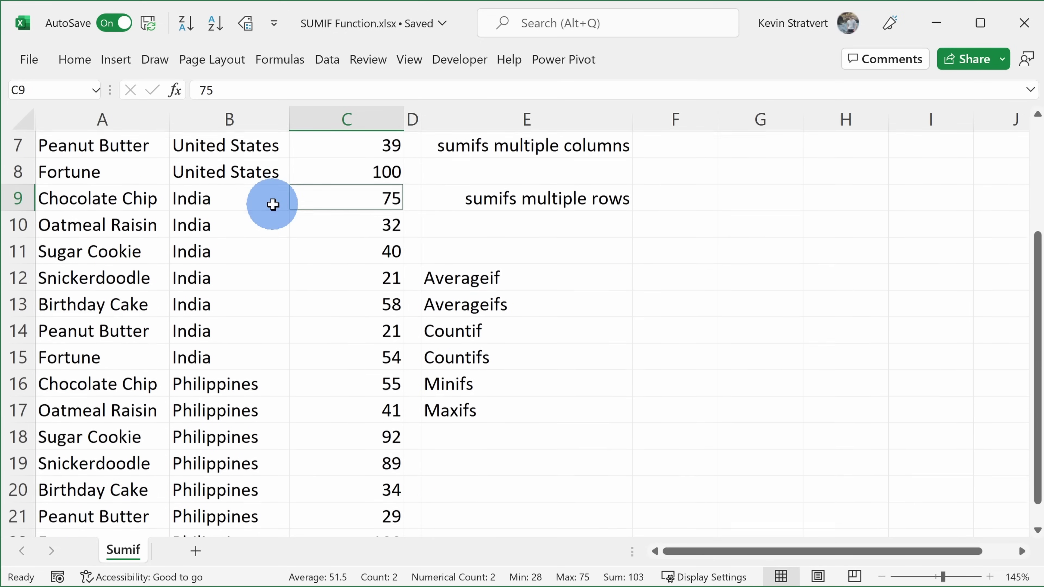
pyautogui.keyDown('ctrl'); pyautogui.click(353, 224); pyautogui.keyUp('ctrl')
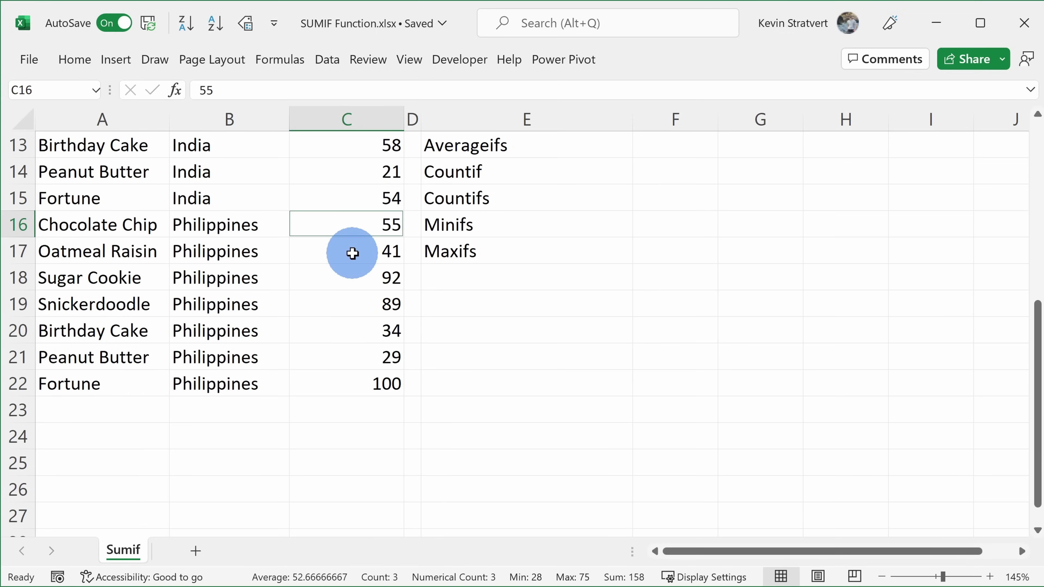
pyautogui.scroll(3, 353, 254)
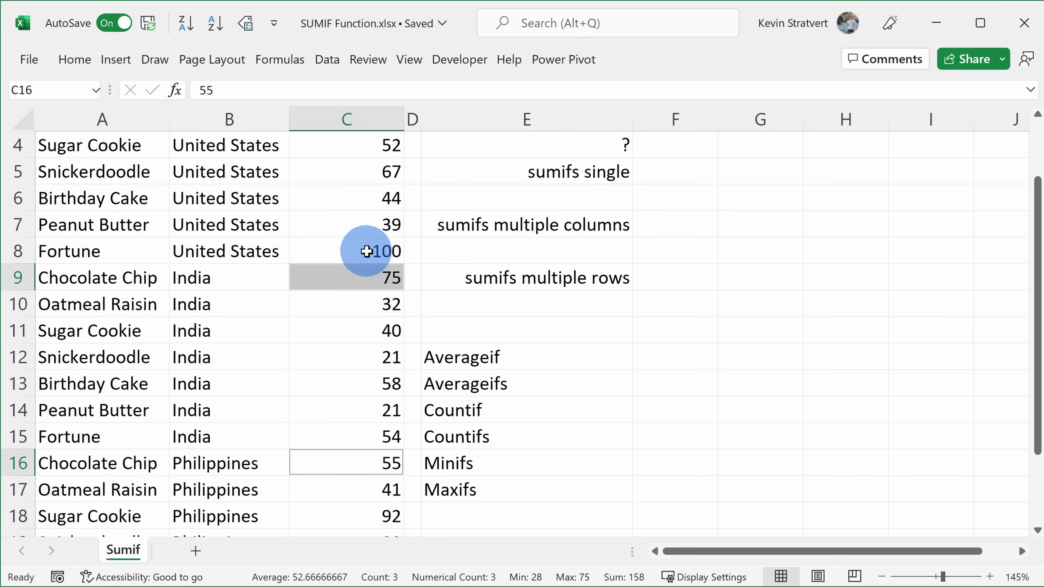
pyautogui.scroll(1, 366, 231)
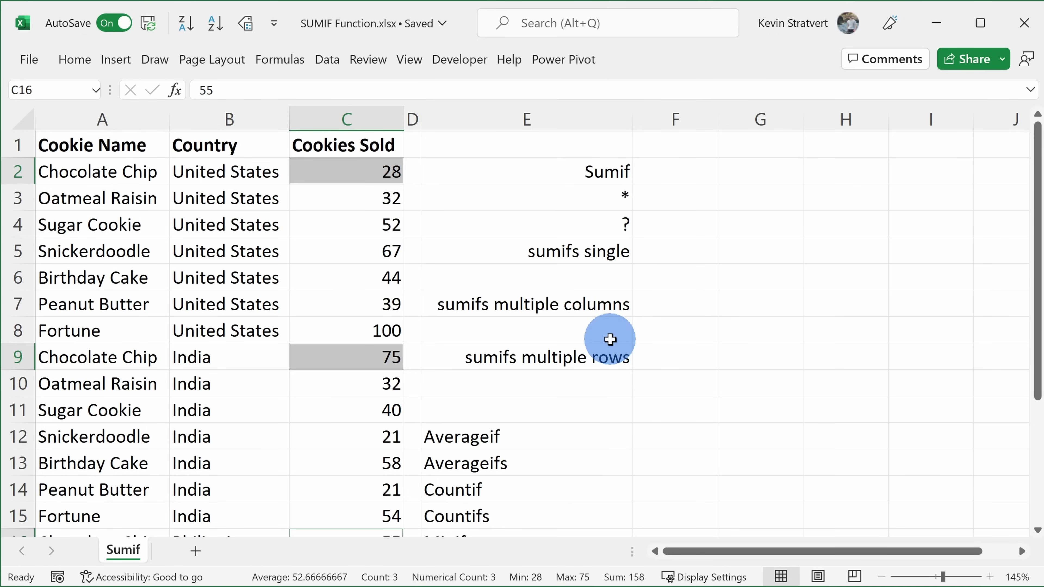
# Search for sumif and insert the SUMIF function in cell F2, beside the Sumif label.
pyautogui.click(676, 173)
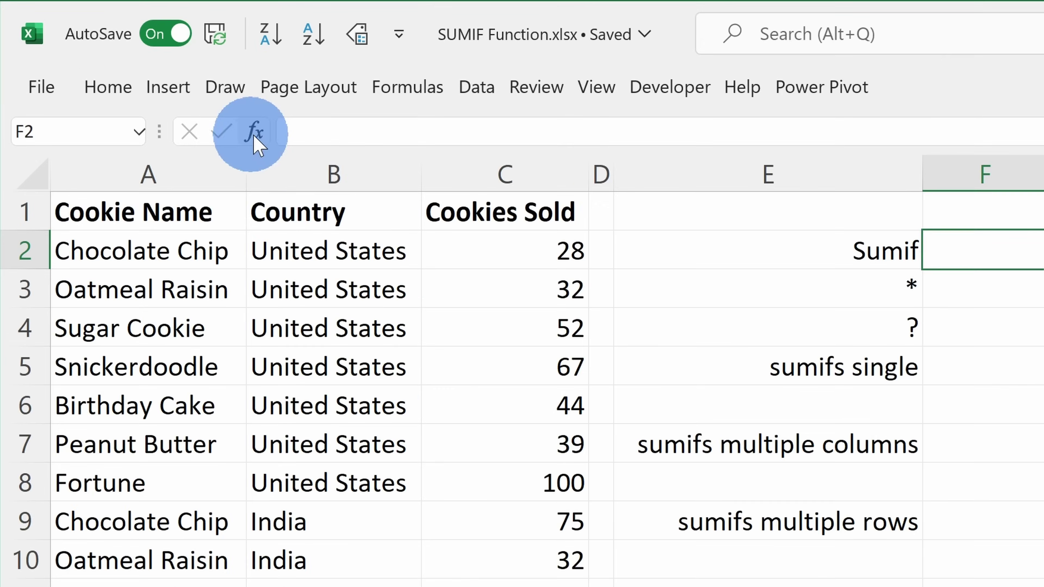
pyautogui.click(254, 133)
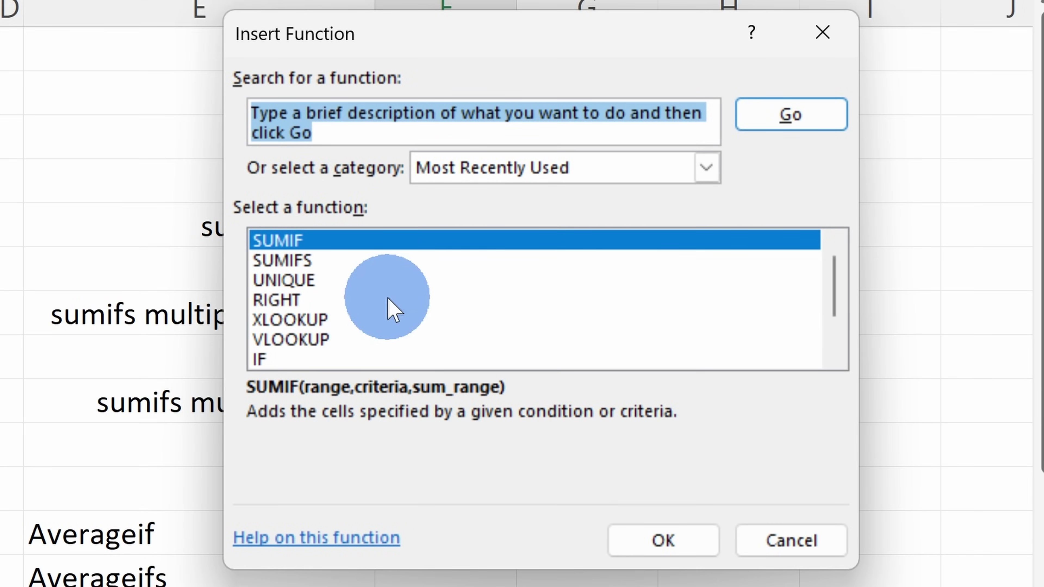
pyautogui.write('sumif')
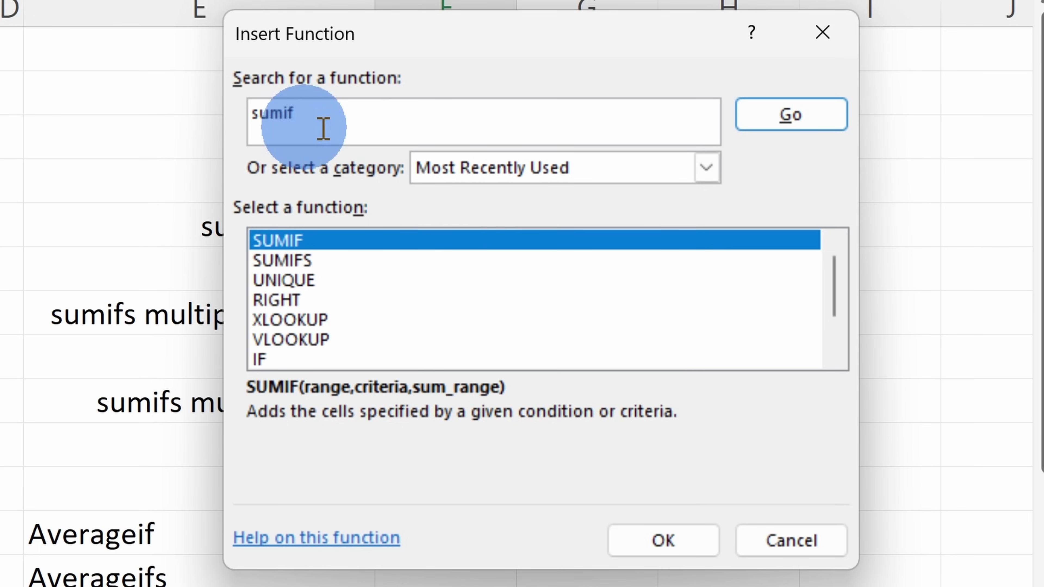
pyautogui.click(798, 117)
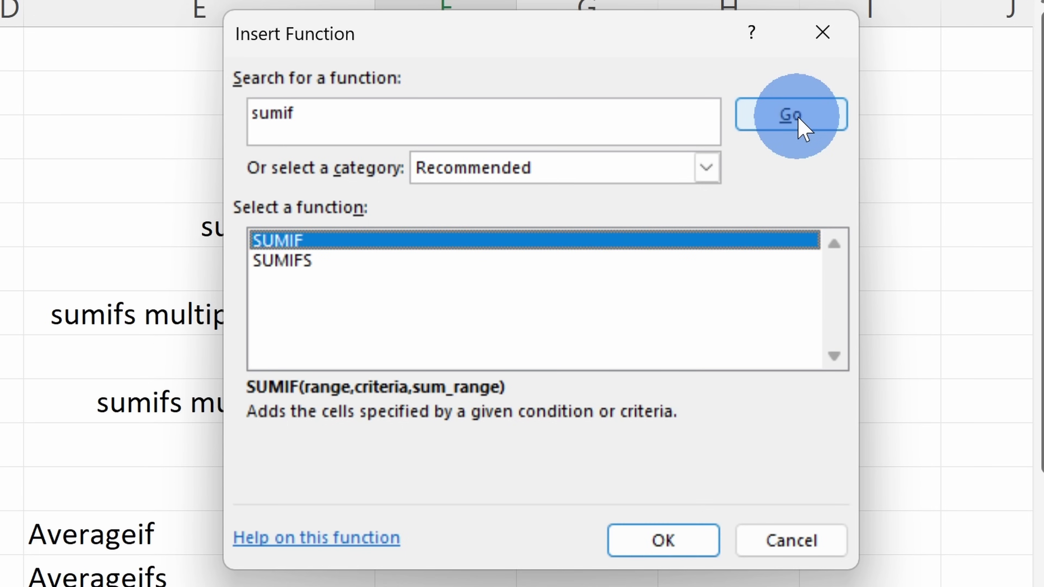
pyautogui.click(667, 542)
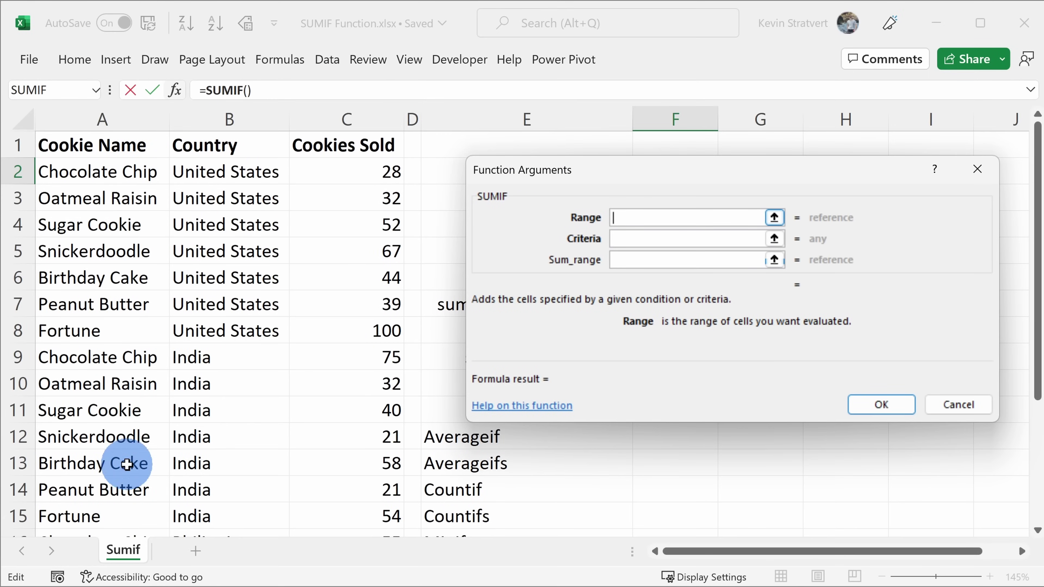
# Complete the SUMIF arguments with range A:A, criteria "Chocolate Chip" and sum range C:C.
pyautogui.click(119, 120)
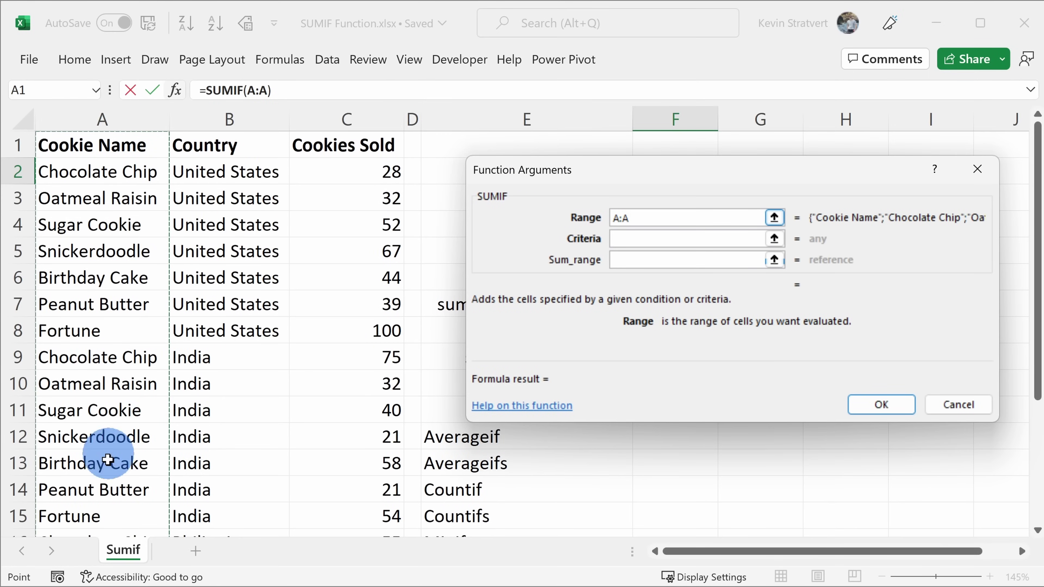
pyautogui.click(617, 239)
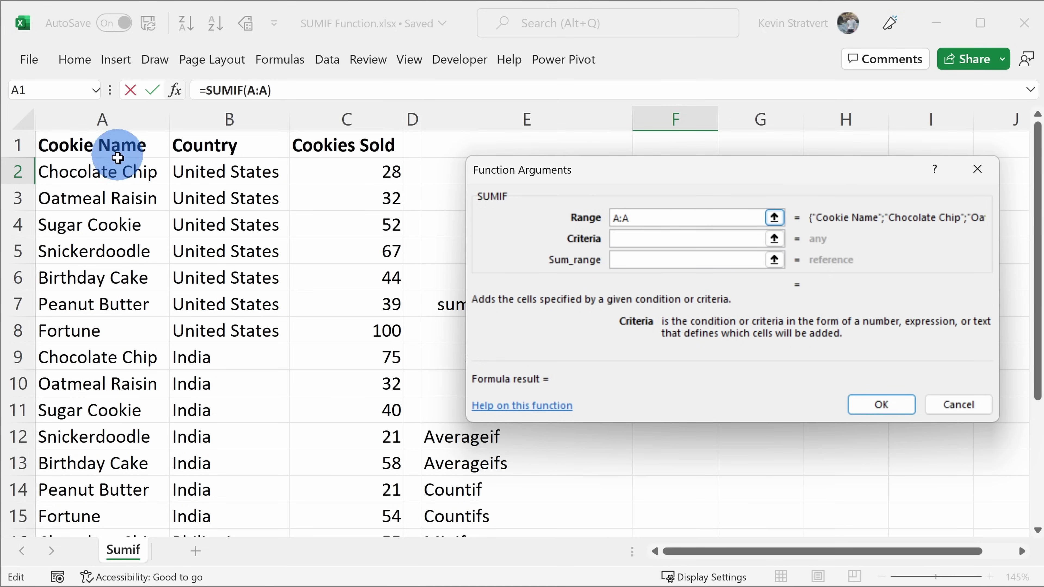
pyautogui.click(114, 176)
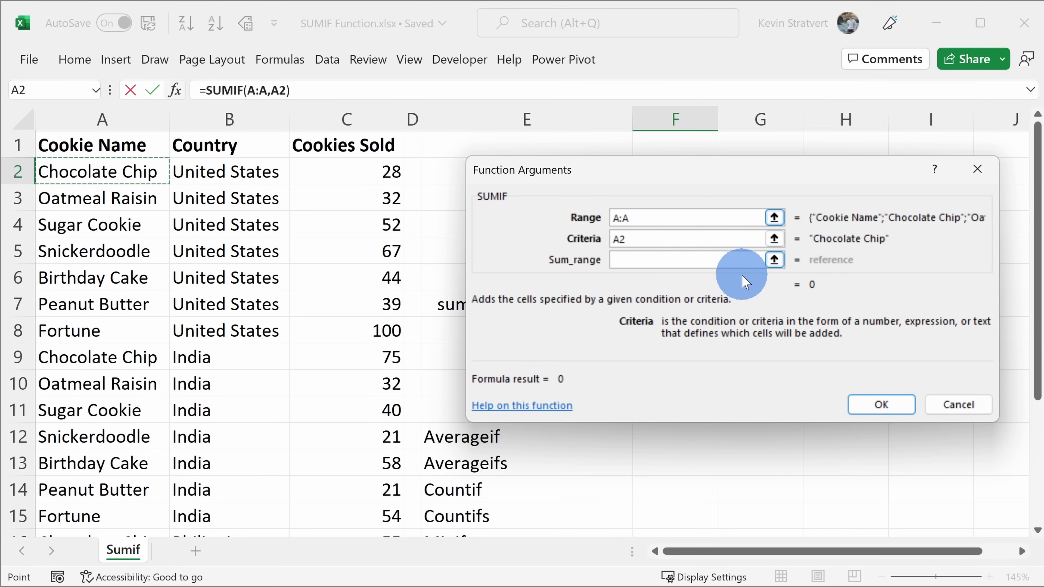
pyautogui.press('BackSpace')
pyautogui.press('BackSpace')
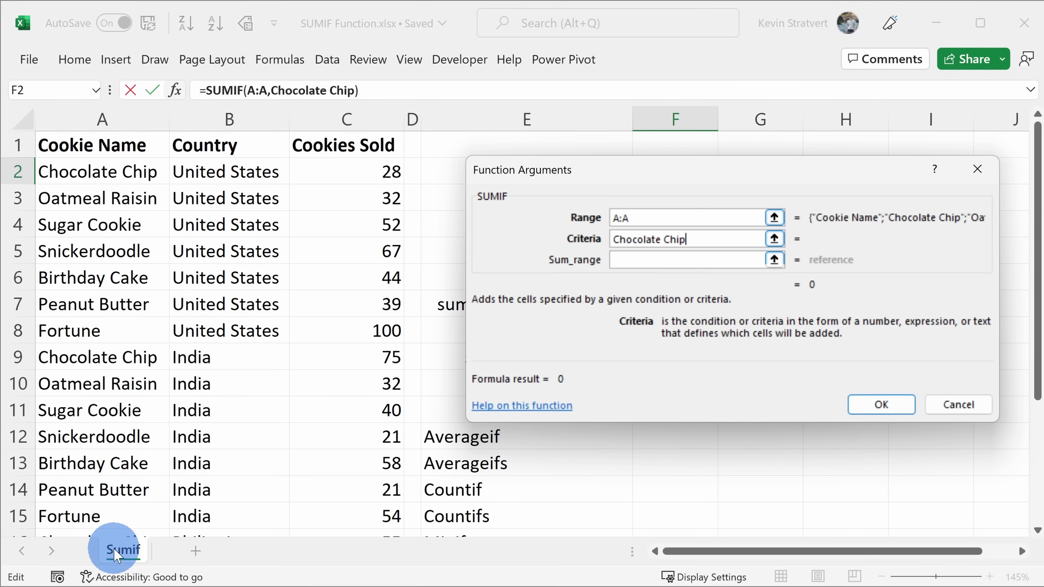
pyautogui.click(654, 259)
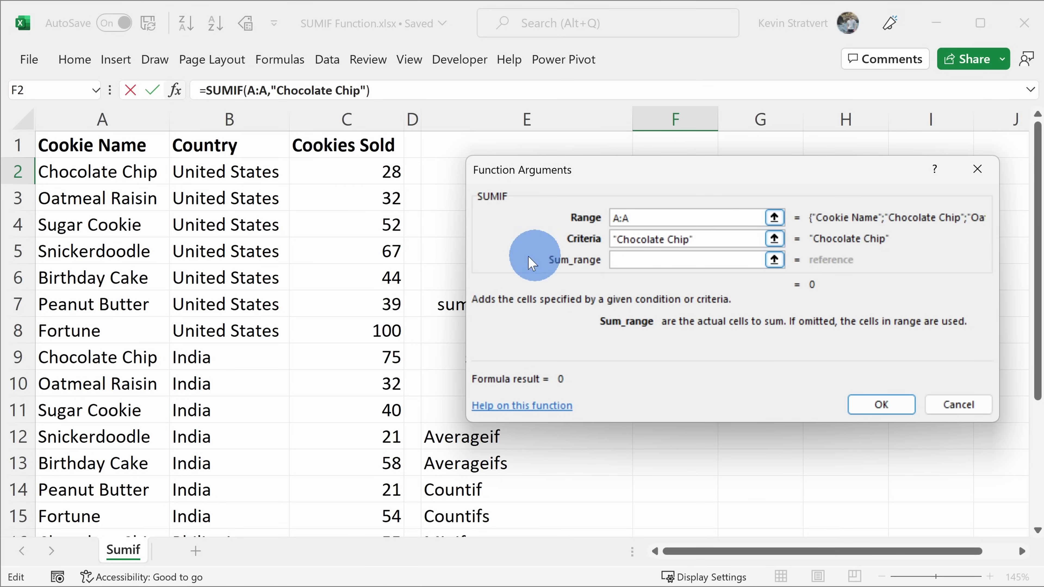
pyautogui.click(347, 117)
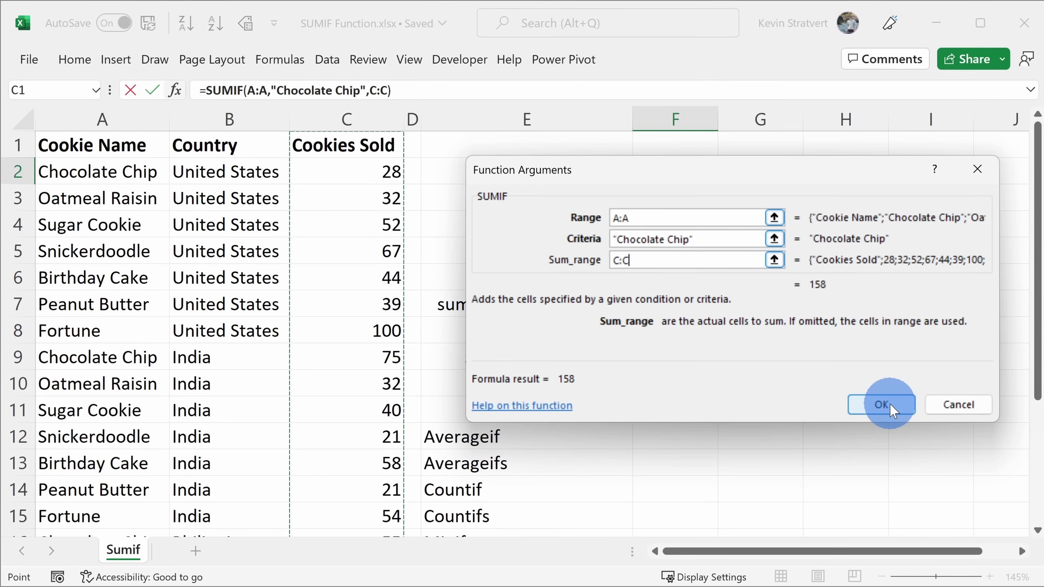
pyautogui.click(882, 405)
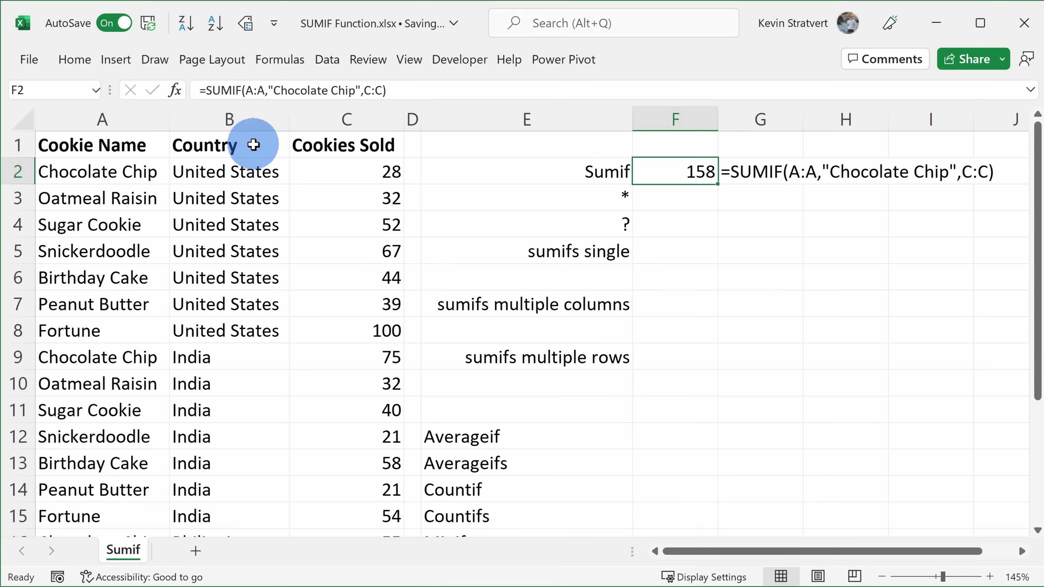
# Copy the SUMIF formula from F2 into F3, beside the asterisk label.
pyautogui.scroll(-4, 257, 171)
pyautogui.scroll(4, 249, 364)
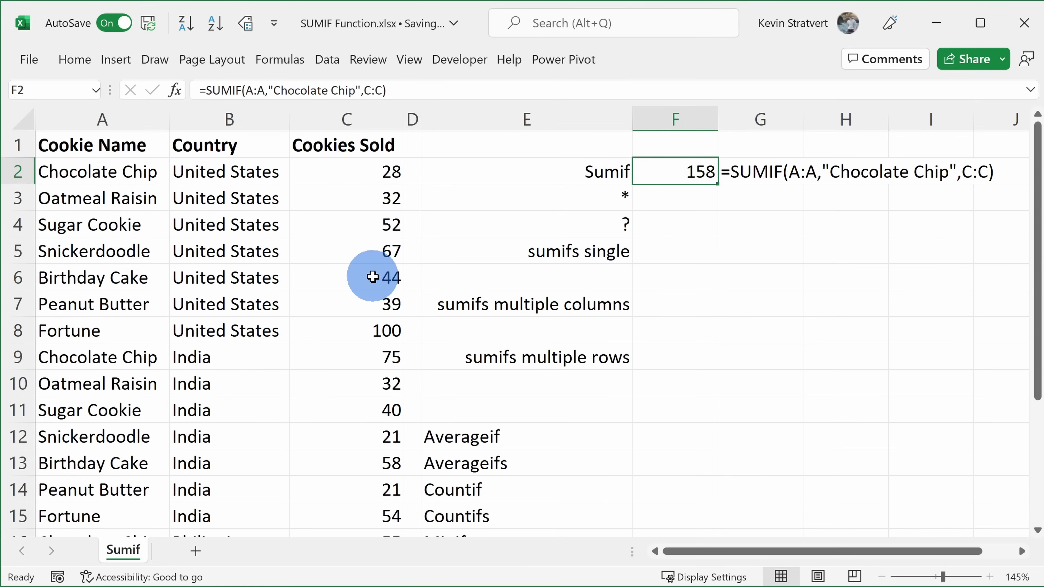
pyautogui.hotkey('ctrl', 'c')
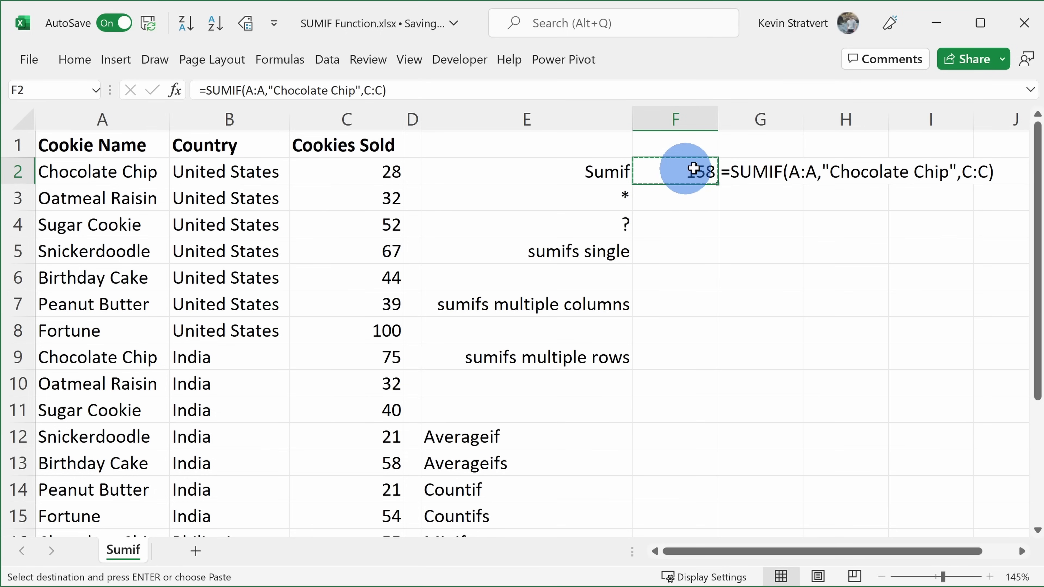
pyautogui.click(671, 196)
pyautogui.hotkey('ctrl', 'v')
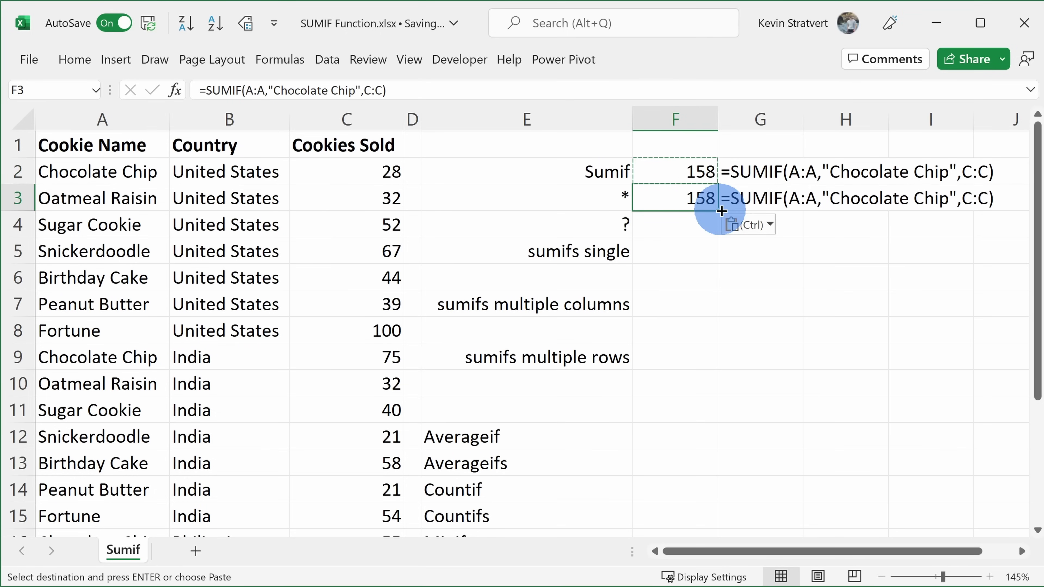
# Change F3's SUMIF arguments to range B:B and criteria "*s" to total countries ending in s.
pyautogui.click(175, 89)
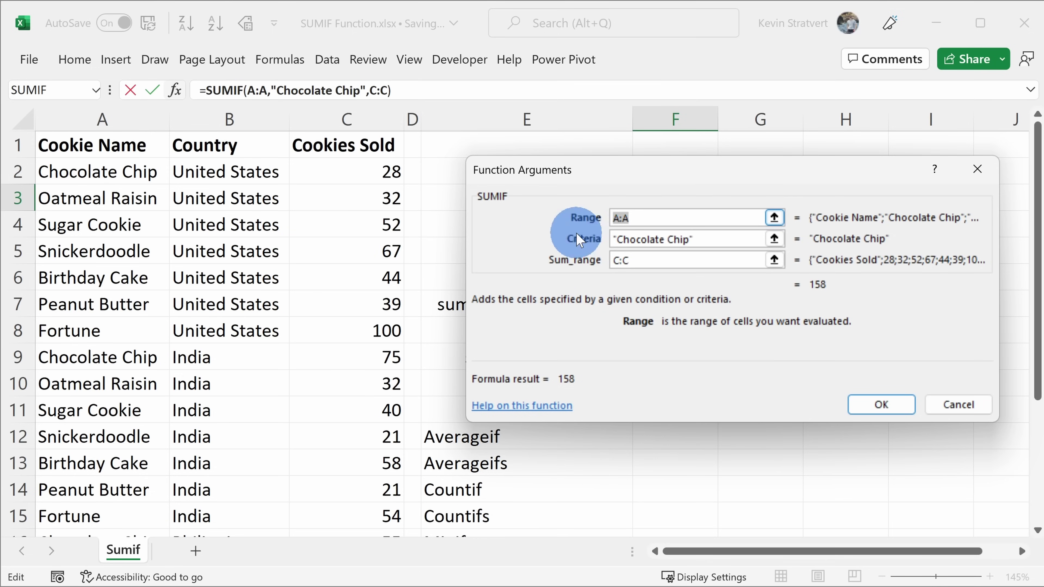
pyautogui.click(227, 111)
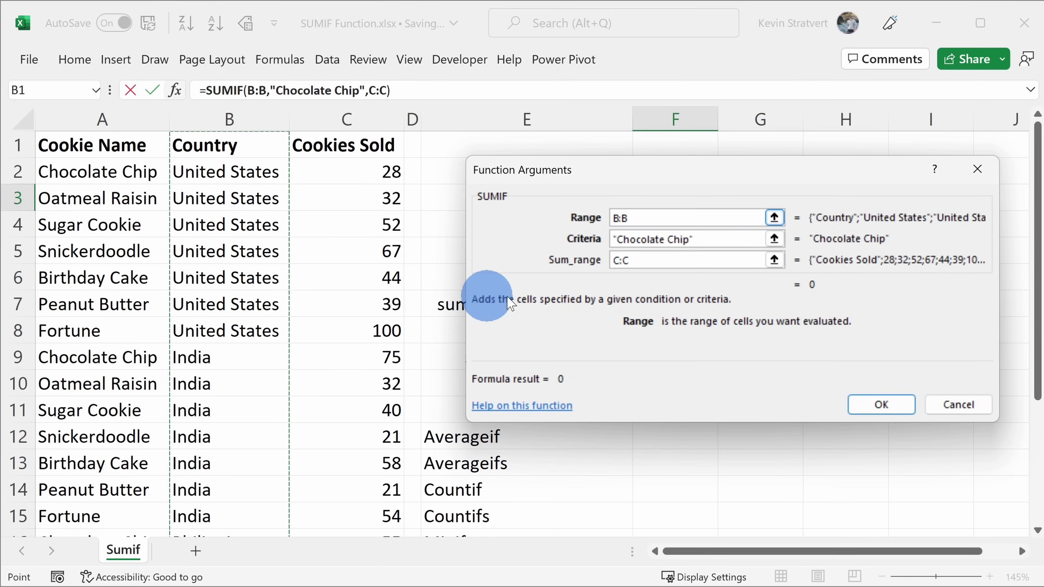
pyautogui.click(708, 240)
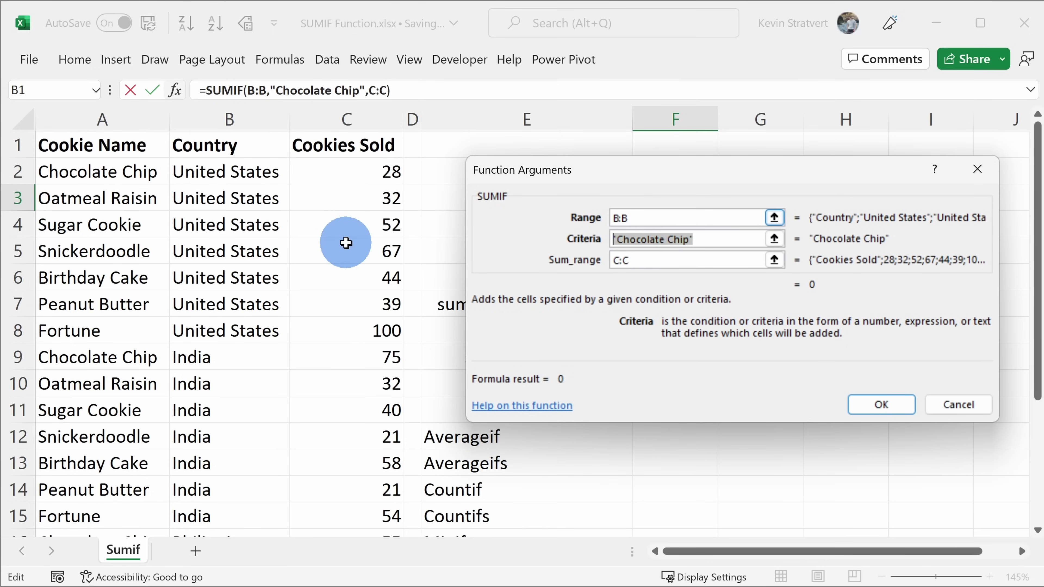
pyautogui.write('*')
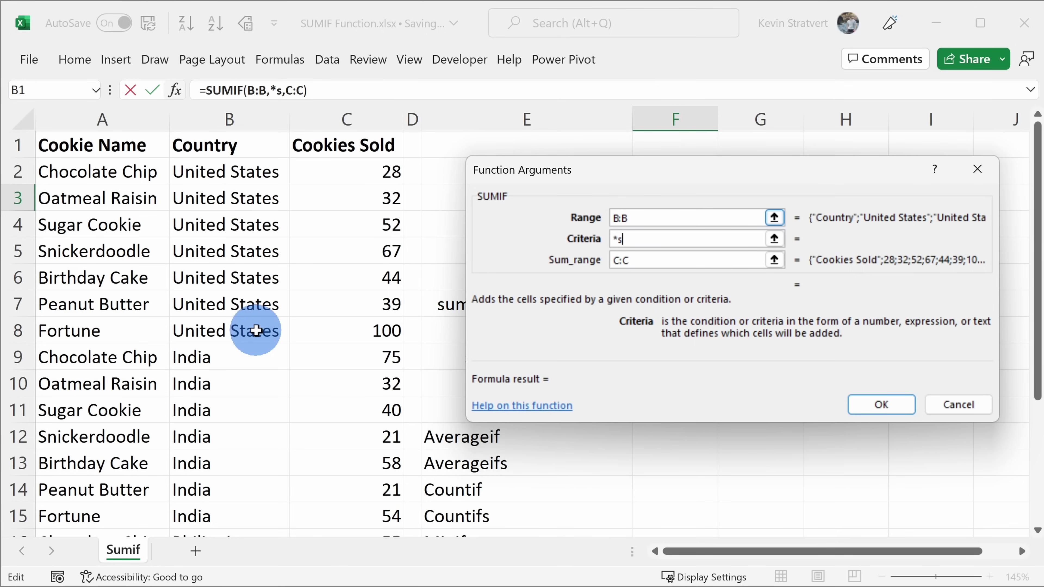
pyautogui.scroll(-3, 254, 330)
pyautogui.scroll(-1, 251, 247)
pyautogui.scroll(2, 251, 390)
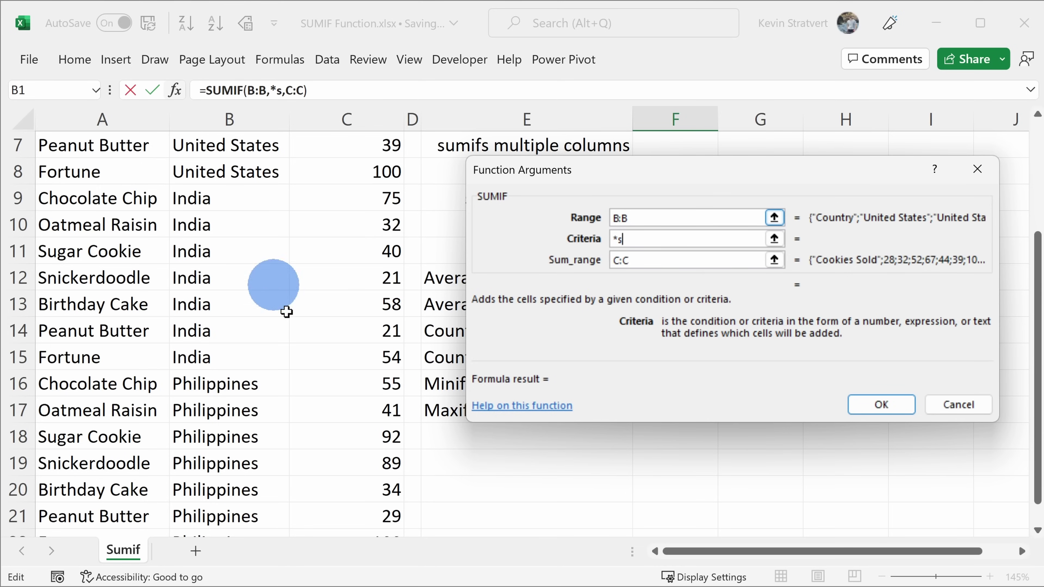
pyautogui.scroll(2, 313, 378)
pyautogui.click(670, 261)
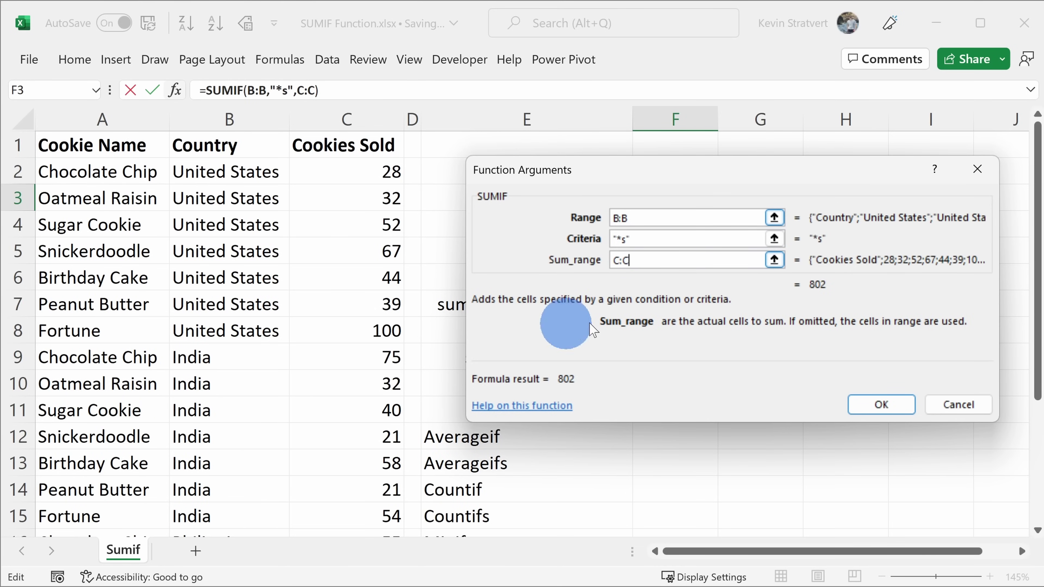
pyautogui.click(879, 402)
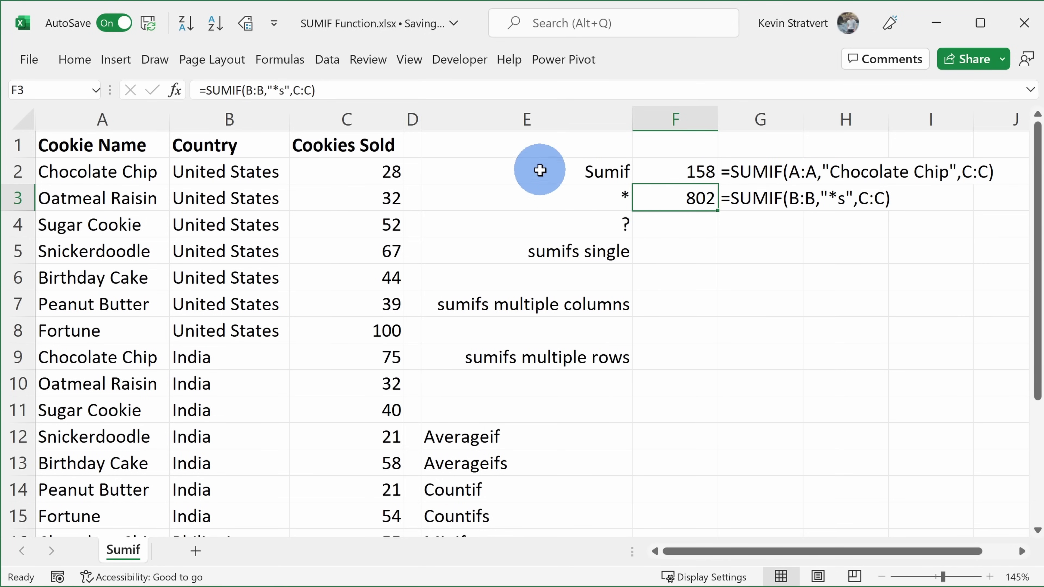
# Review the Cookies Sold values and the wildcard labels in E3 (*) and E4 (?).
pyautogui.moveTo(355, 167); pyautogui.dragTo(361, 462)
pyautogui.scroll(-1, 349, 270)
pyautogui.scroll(-2, 348, 270)
pyautogui.scroll(3, 364, 429)
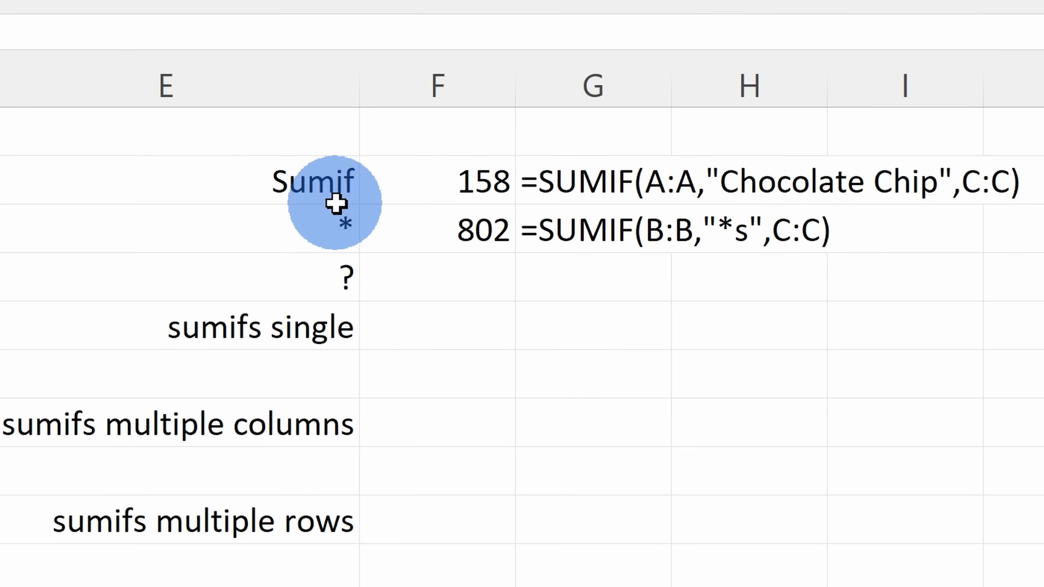
pyautogui.click(317, 242)
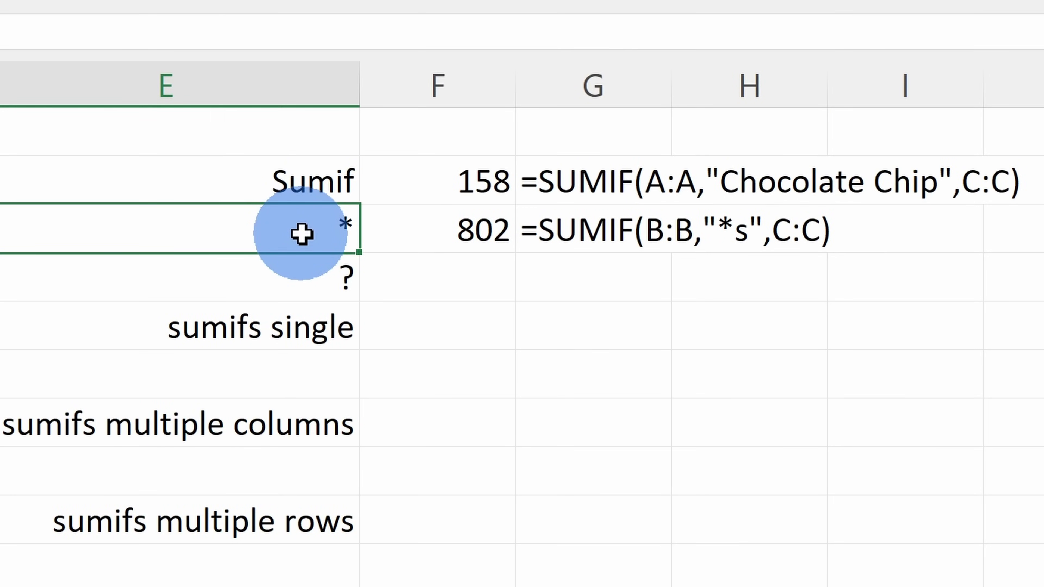
pyautogui.click(321, 288)
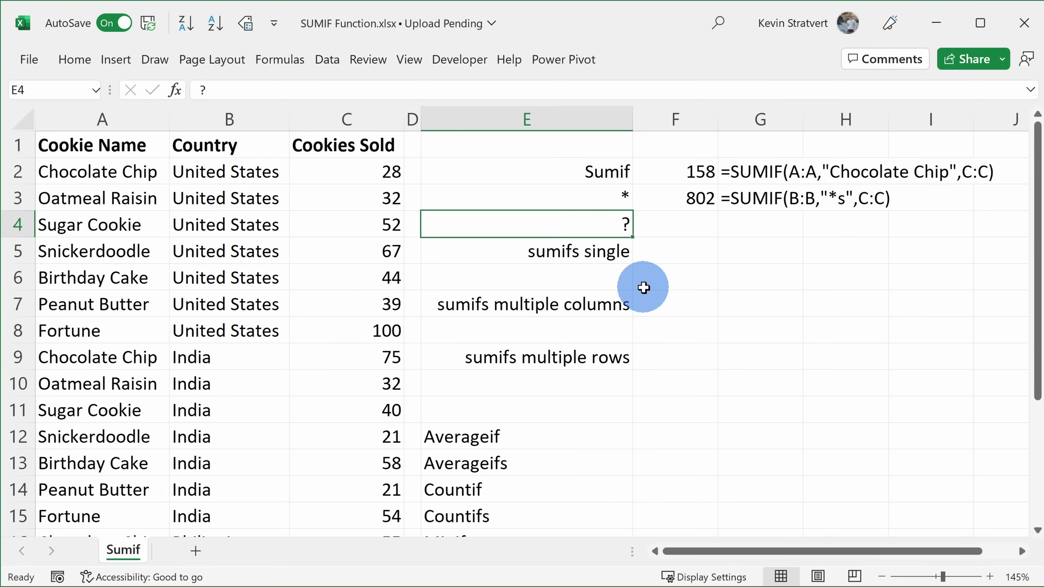
# Search for "sumif" among the functions and insert SUMIFS in F5, keeping its arguments dialog clear of the existing formulas.
pyautogui.click(668, 251)
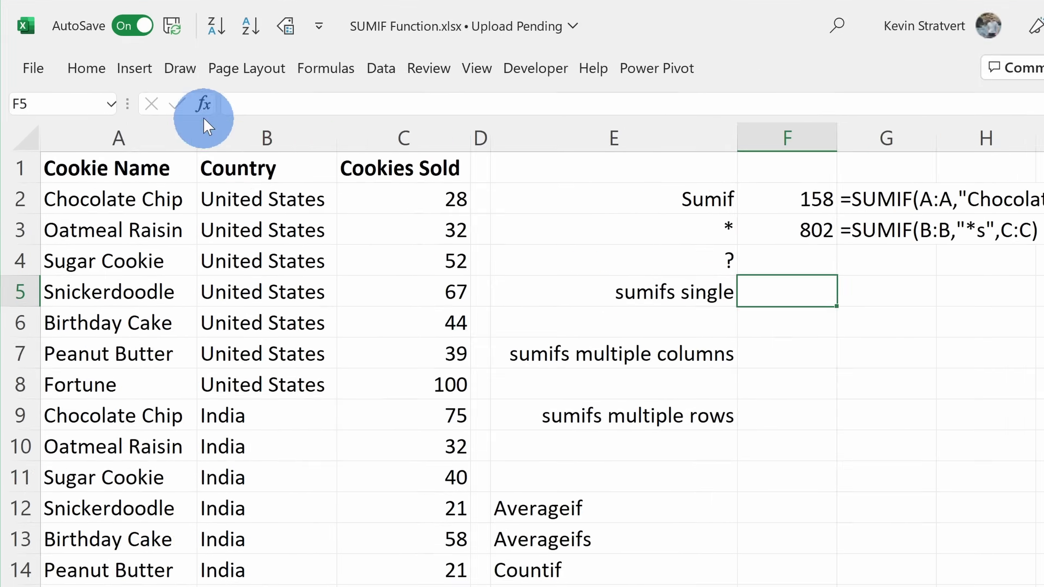
pyautogui.click(176, 90)
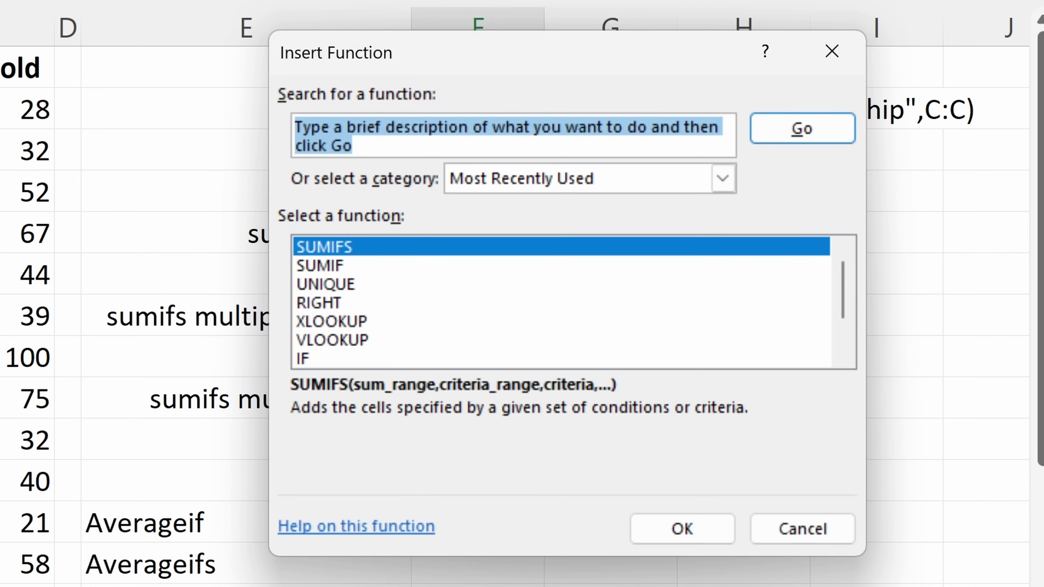
pyautogui.write('sumif')
pyautogui.press('Return')
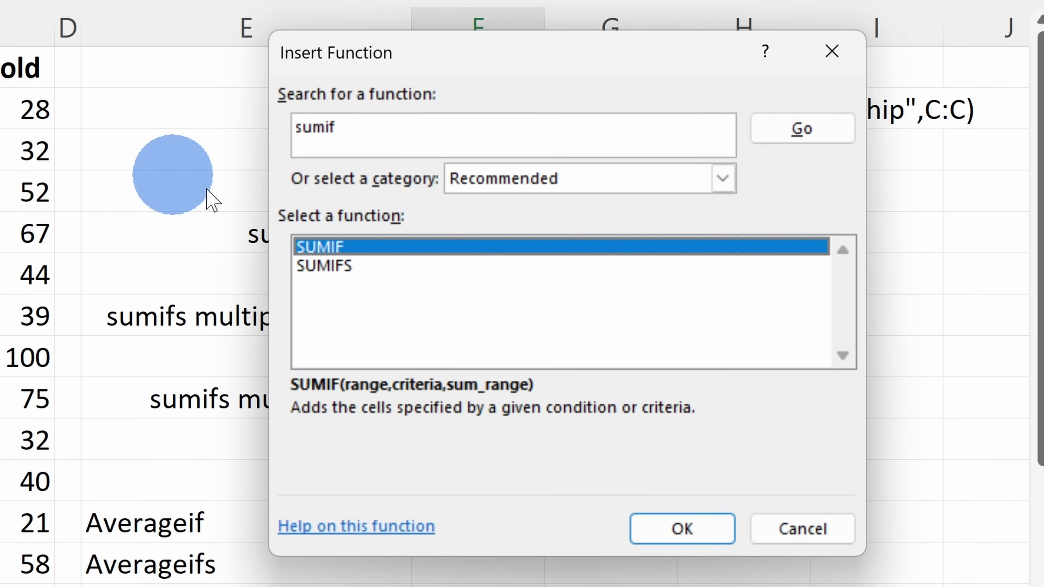
pyautogui.click(316, 247)
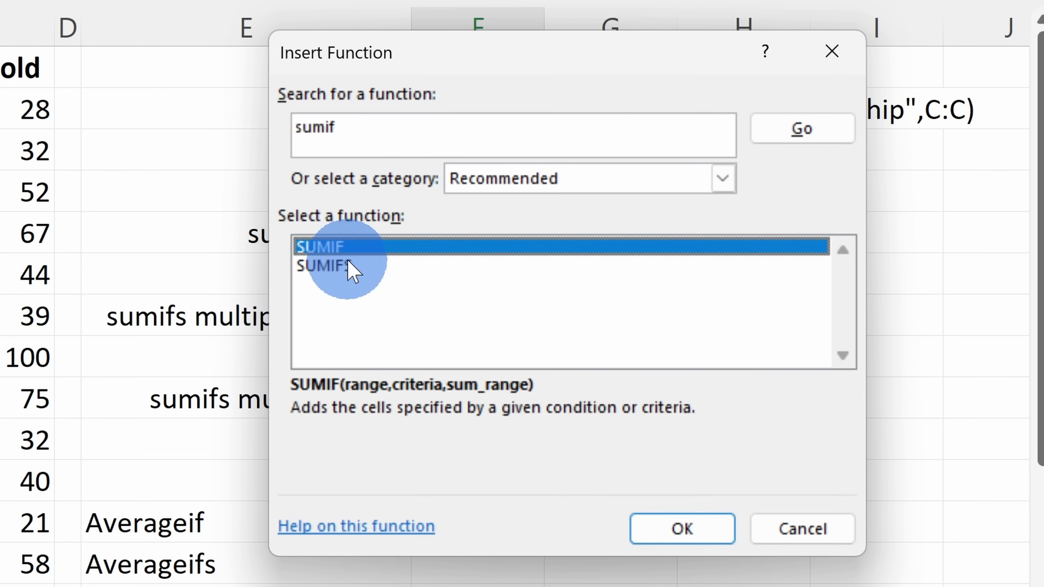
pyautogui.click(333, 265)
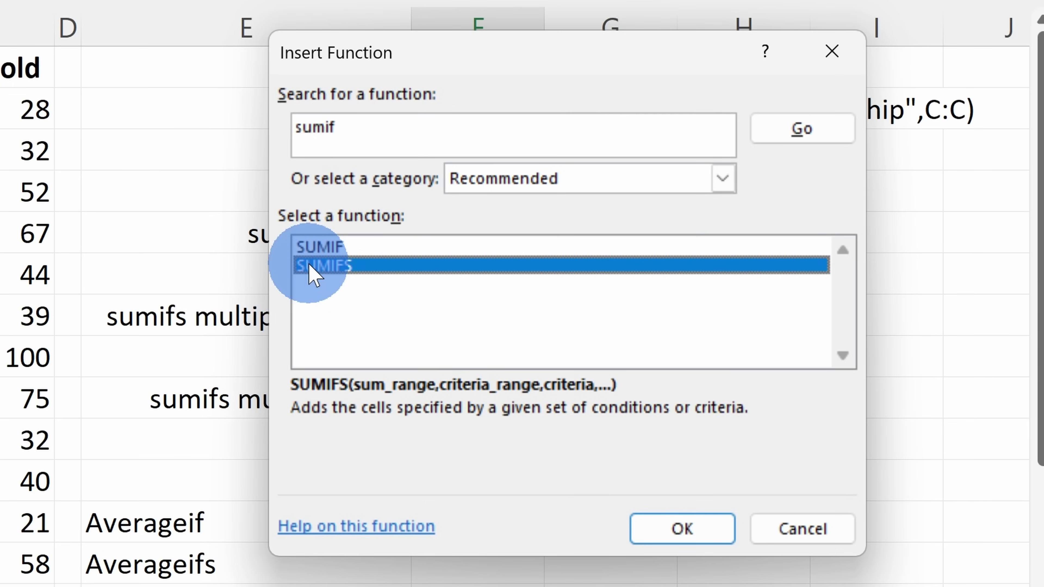
pyautogui.click(658, 528)
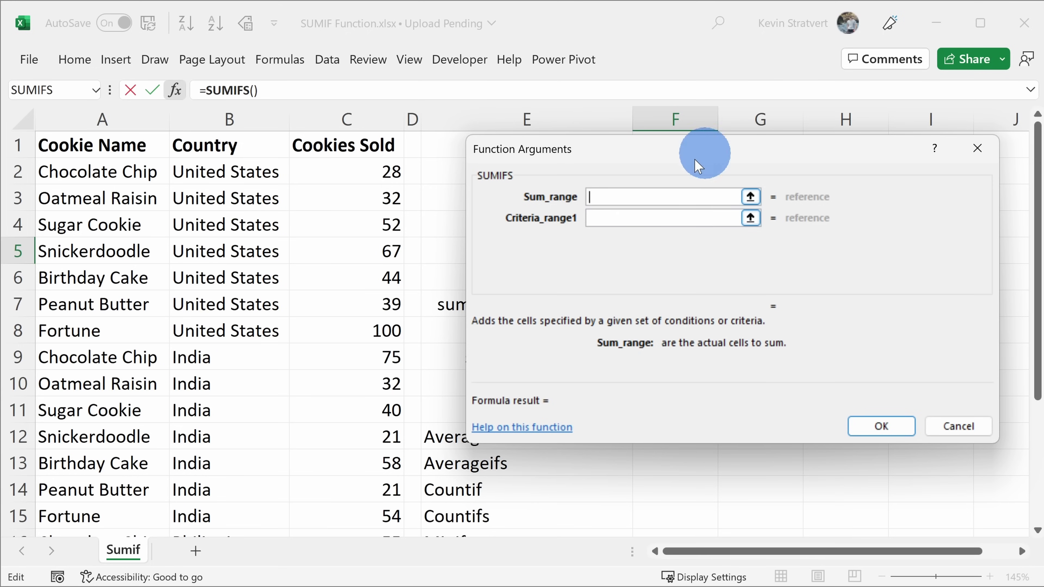
pyautogui.moveTo(726, 154); pyautogui.dragTo(747, 247)
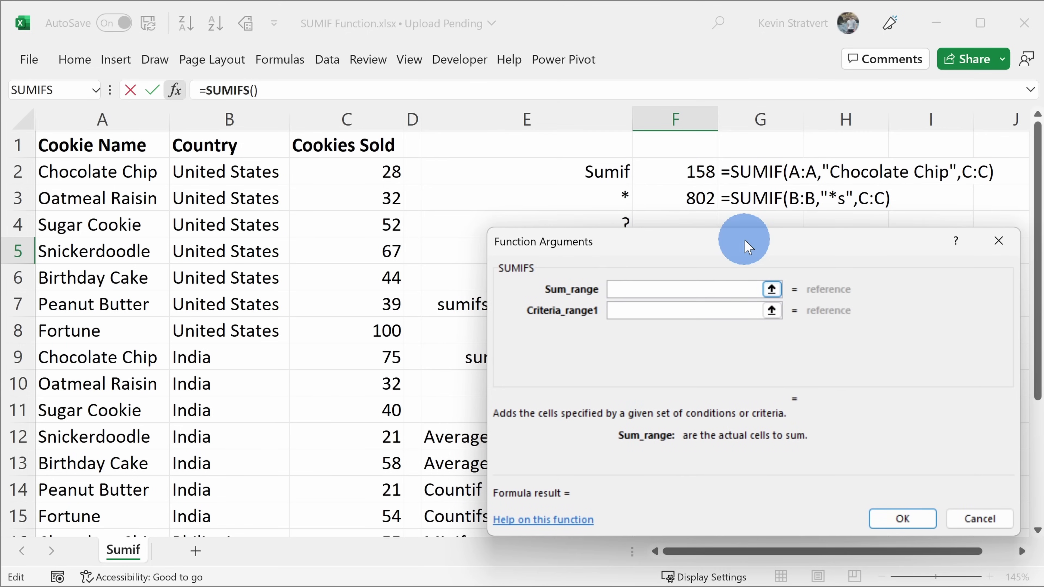
# Complete F5's SUMIFS with sum range C:C, criteria range A:A and criteria "Chocolate Chip".
pyautogui.click(363, 119)
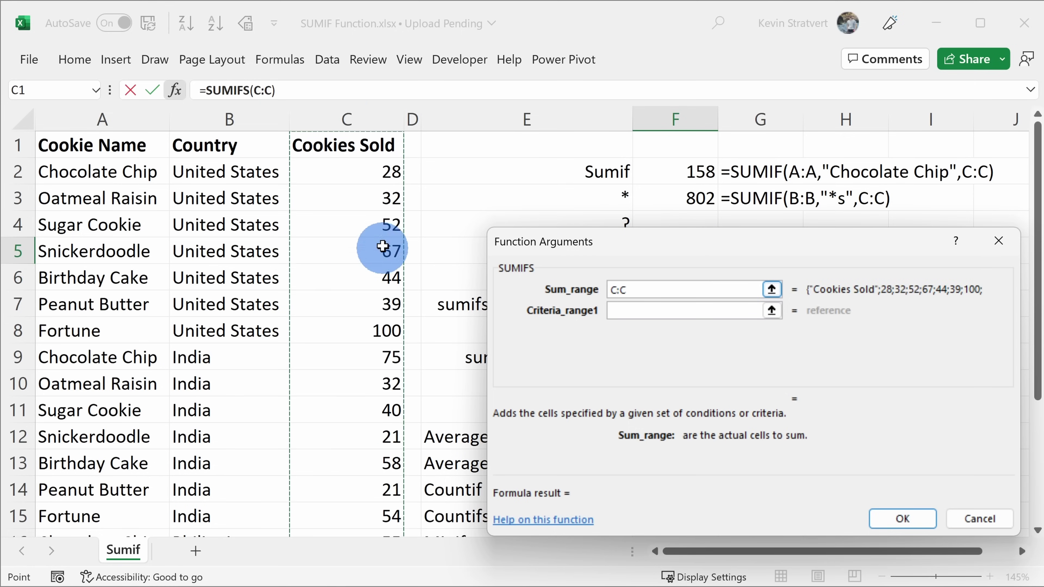
pyautogui.click(656, 313)
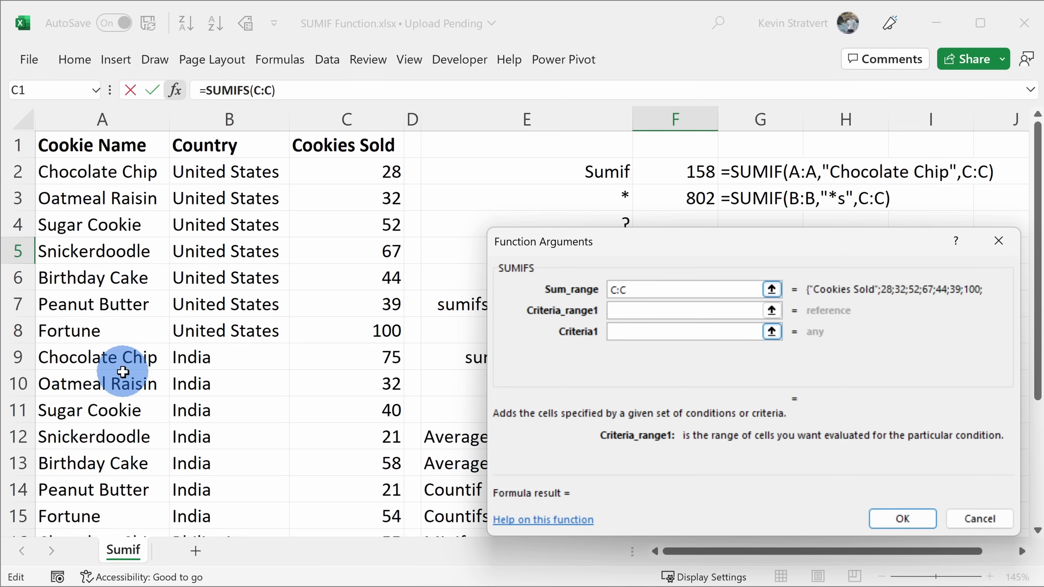
pyautogui.click(131, 116)
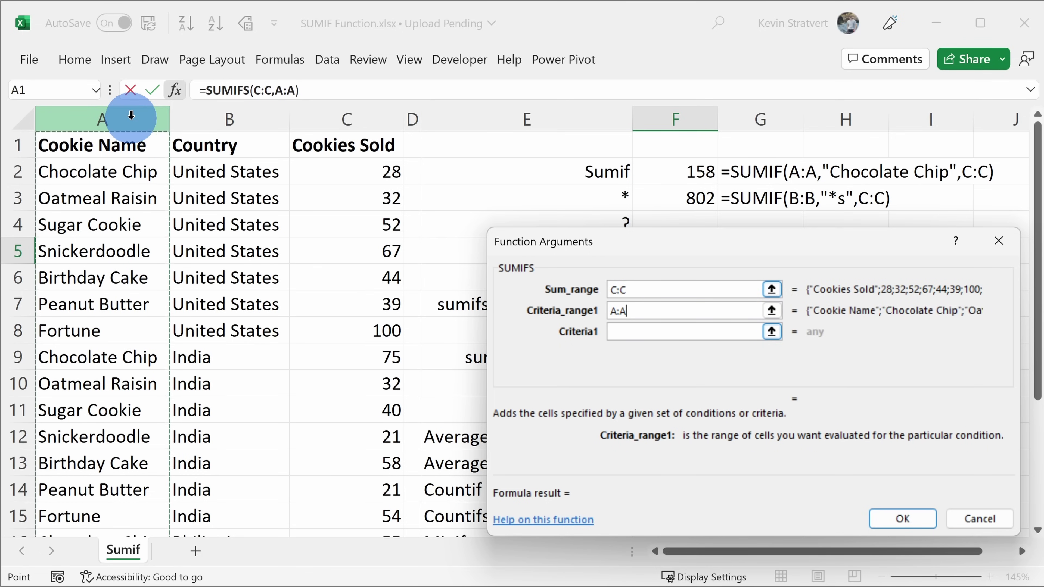
pyautogui.click(641, 334)
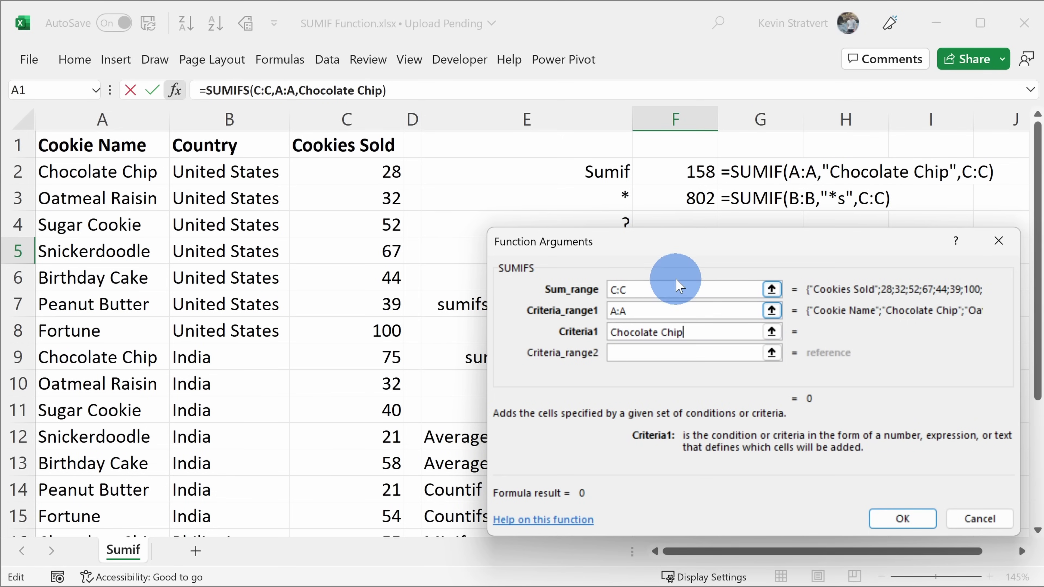
pyautogui.click(740, 361)
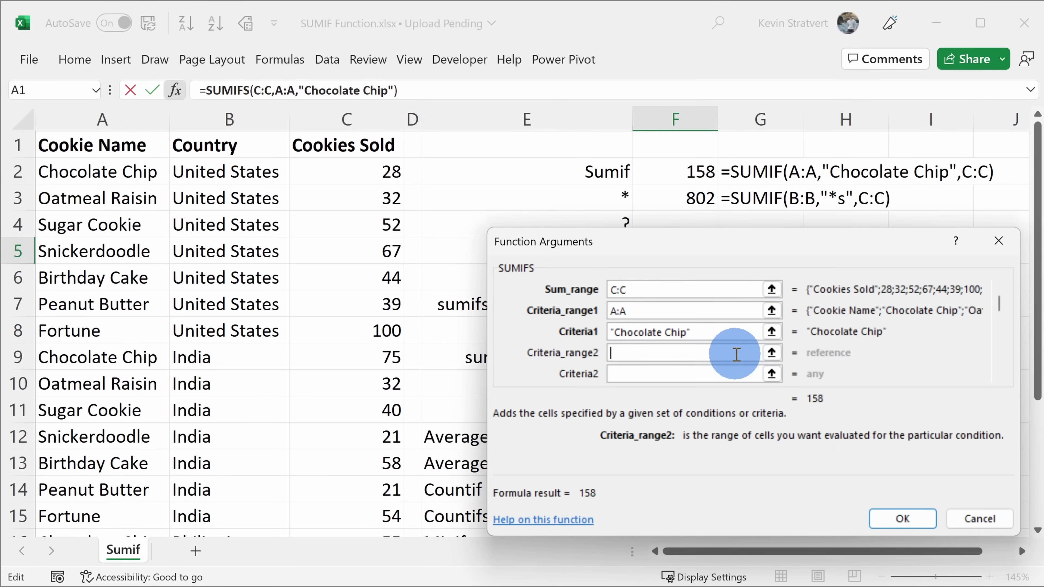
pyautogui.click(903, 517)
# Compare the formulas in F2 and F5, and examine the cookie name, country and cookies sold in row 2.
pyautogui.click(678, 172)
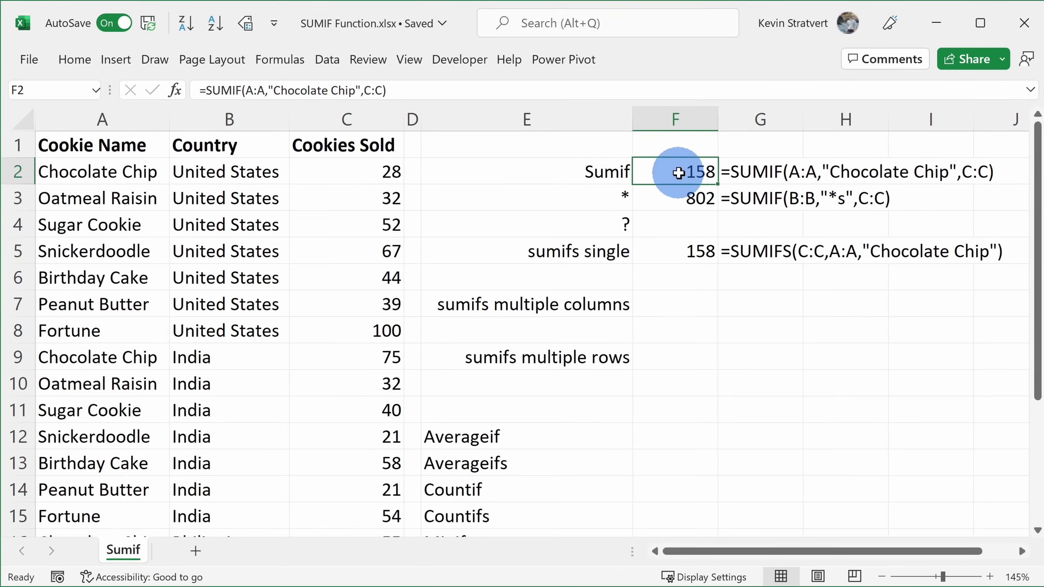
pyautogui.click(684, 252)
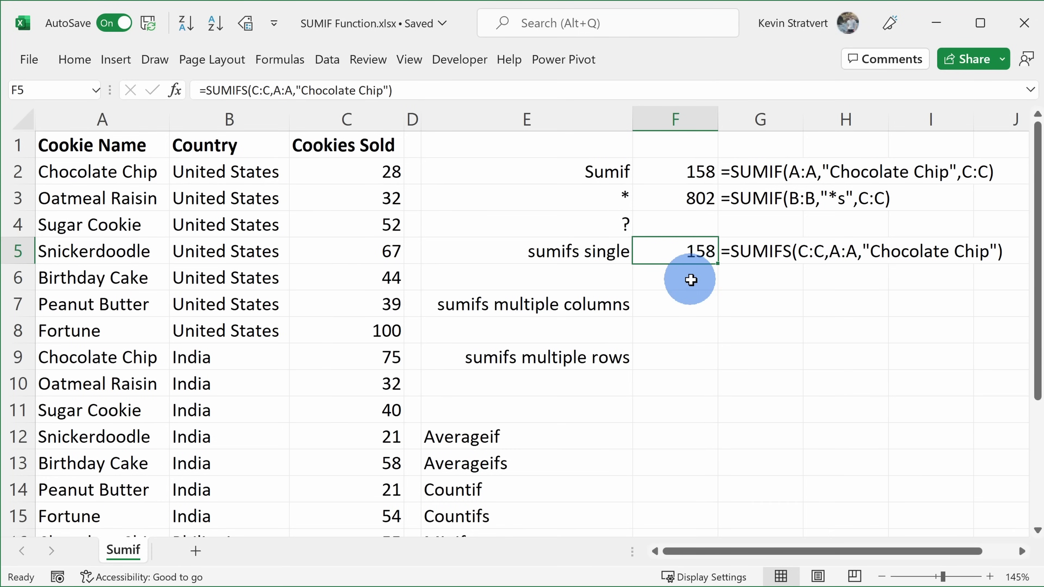
pyautogui.click(703, 305)
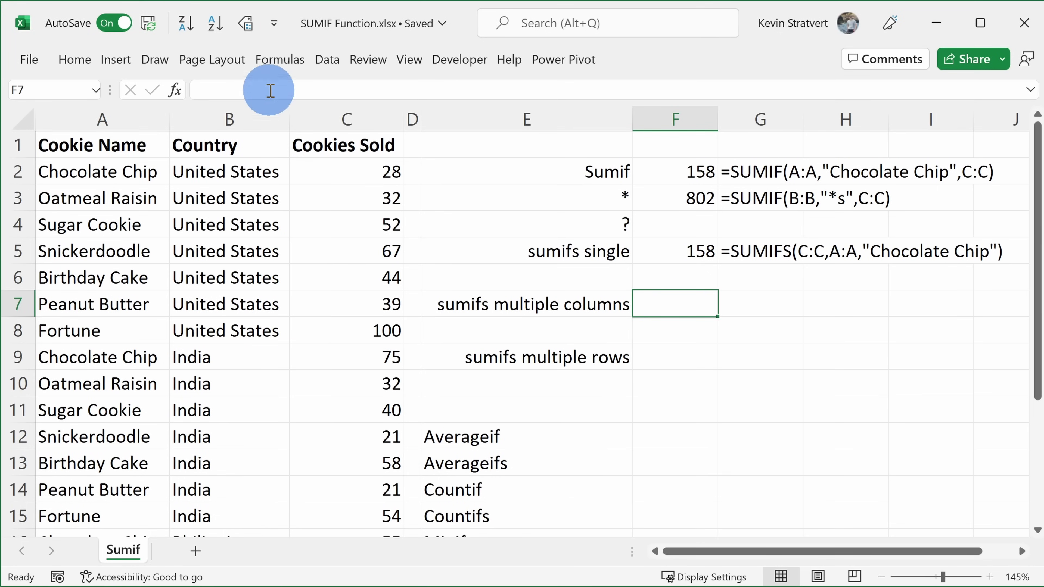
pyautogui.click(264, 169)
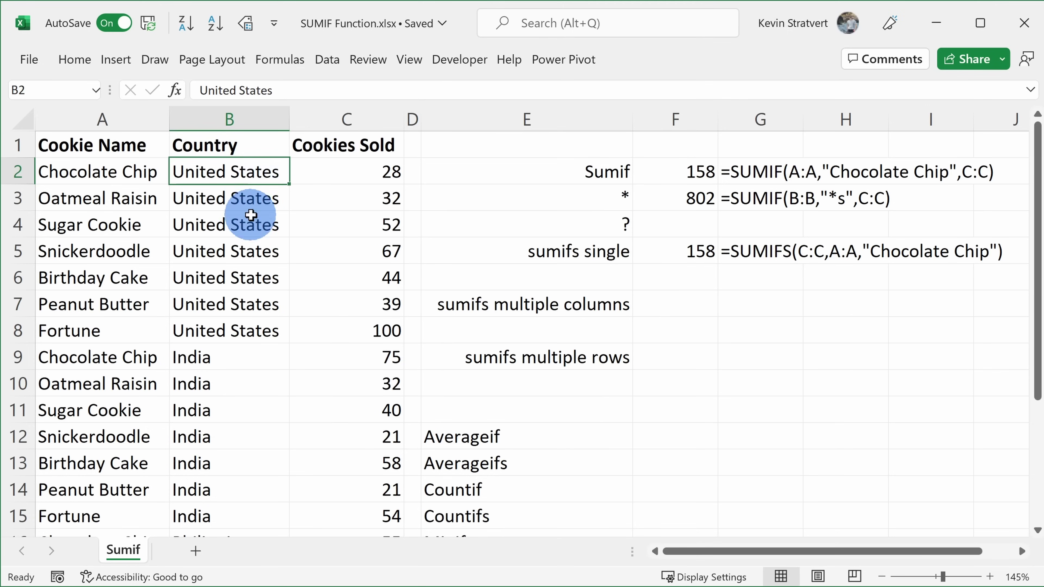
pyautogui.click(128, 174)
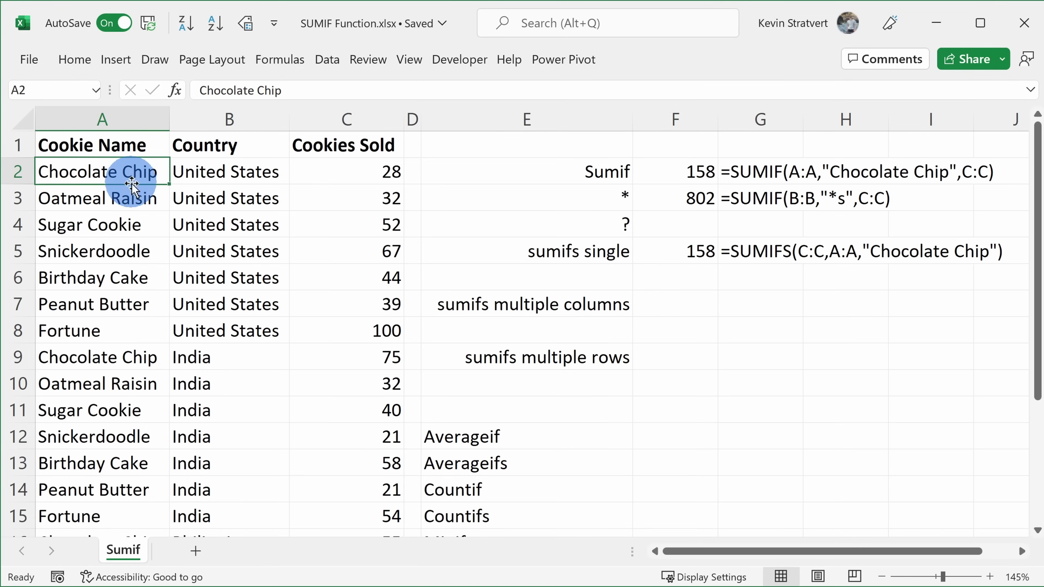
pyautogui.moveTo(126, 176); pyautogui.dragTo(376, 173)
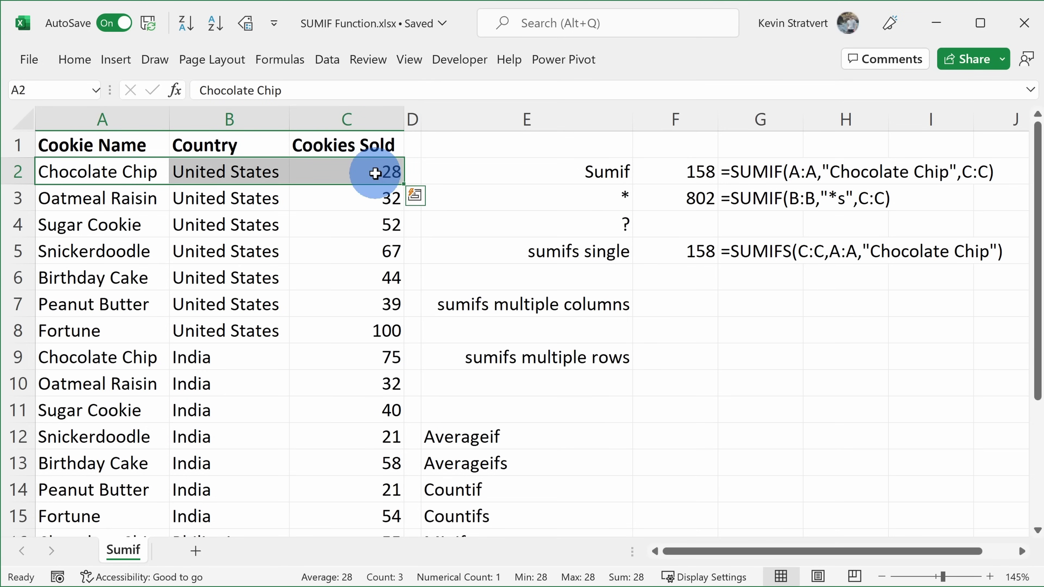
# Insert SUMIFS in F7 with sum range C:C, first criteria range B:B and cell B2 as its criteria.
pyautogui.click(674, 300)
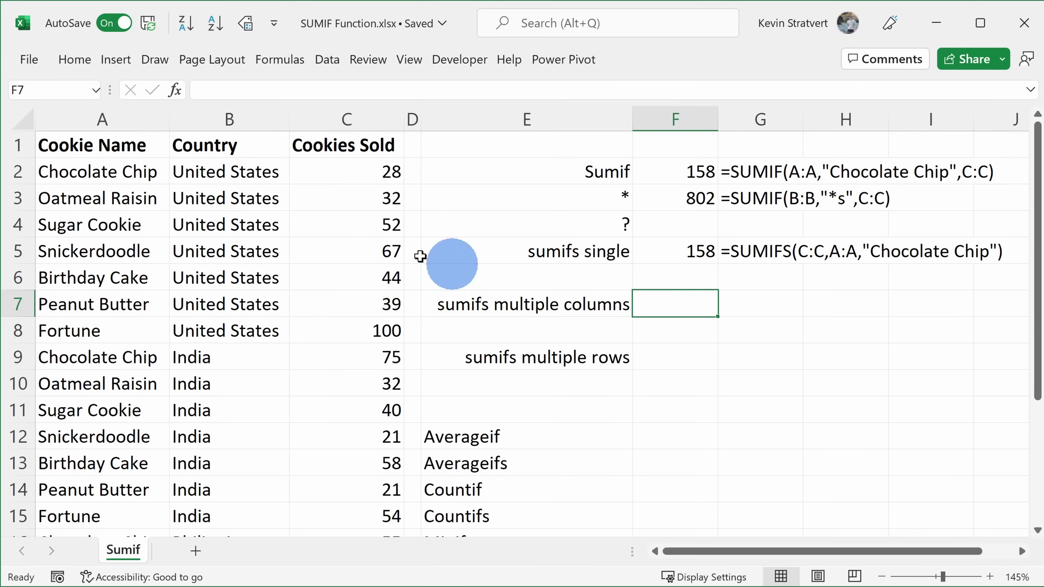
pyautogui.click(174, 90)
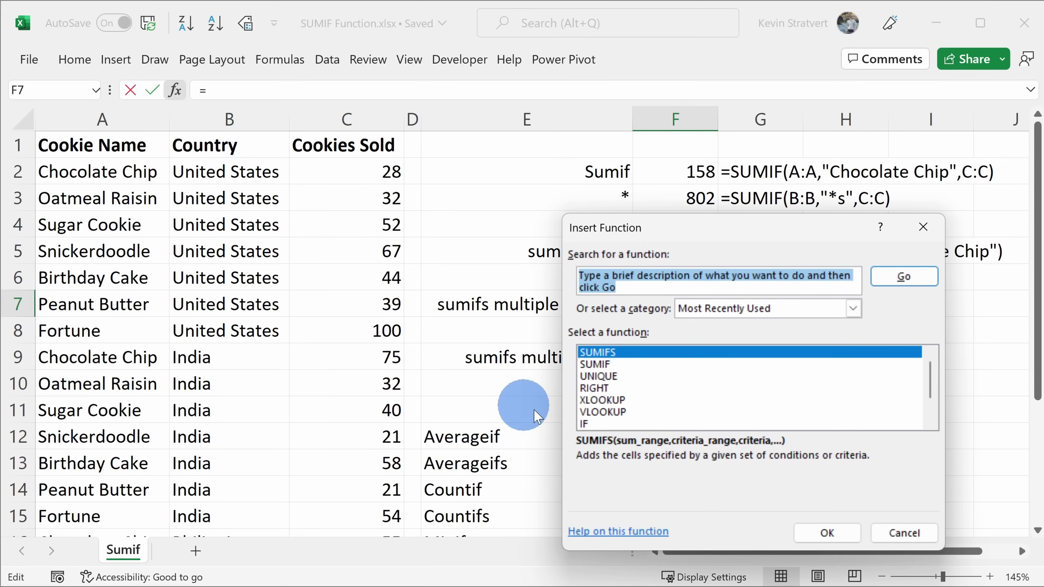
pyautogui.doubleClick(598, 352)
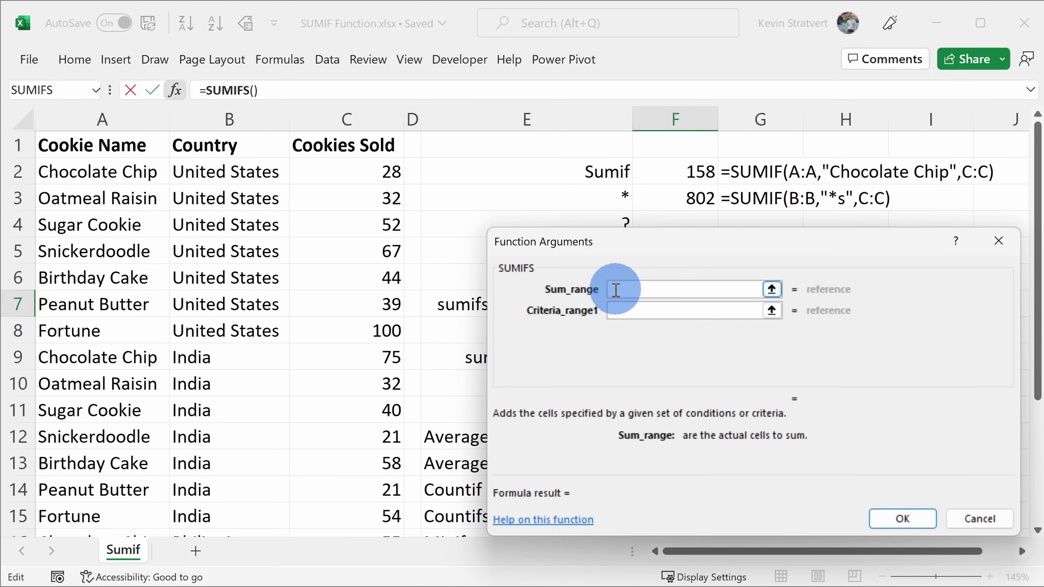
pyautogui.click(345, 118)
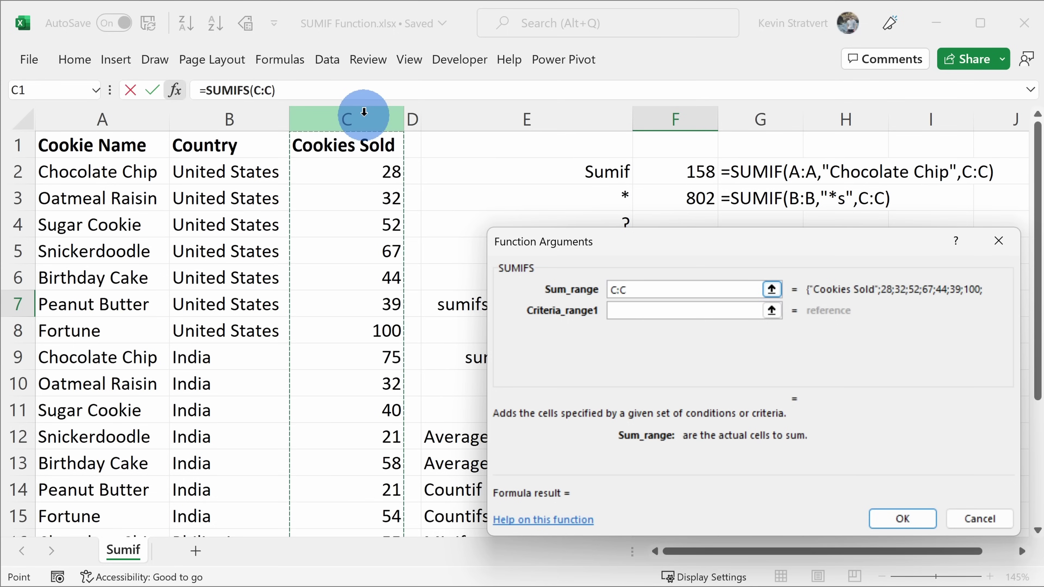
pyautogui.click(648, 310)
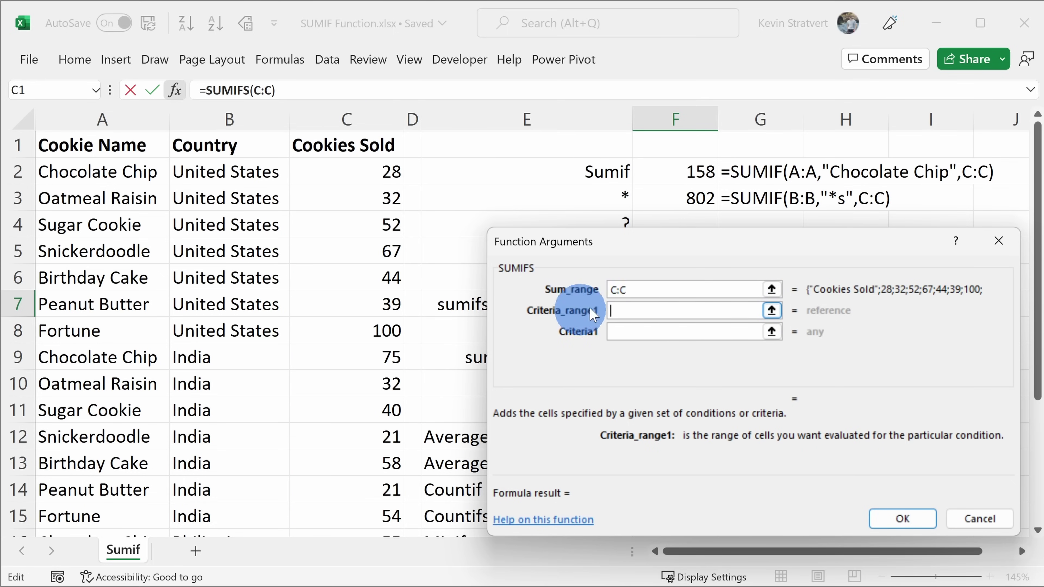
pyautogui.click(234, 117)
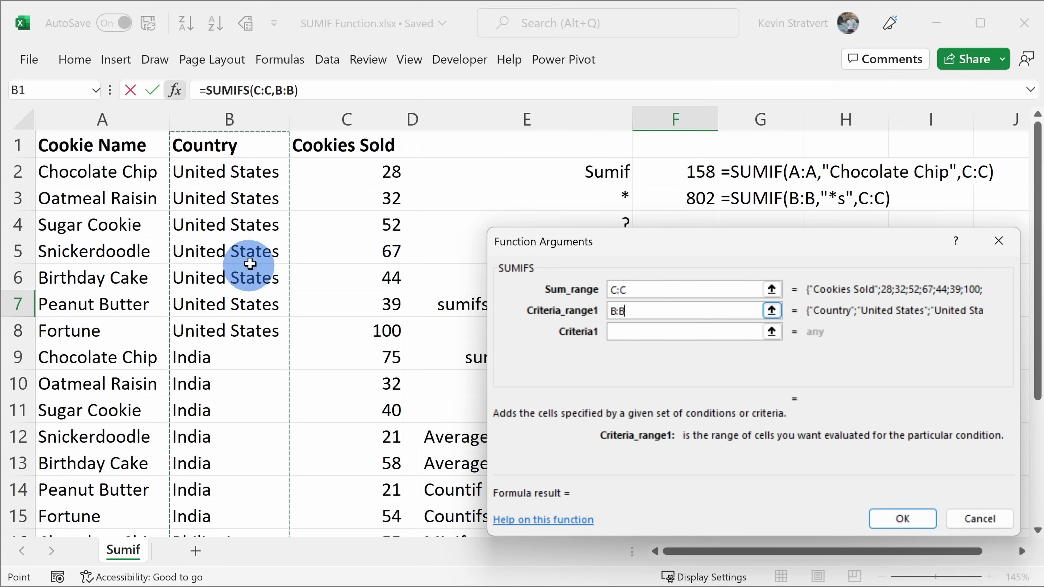
pyautogui.click(664, 331)
pyautogui.click(254, 173)
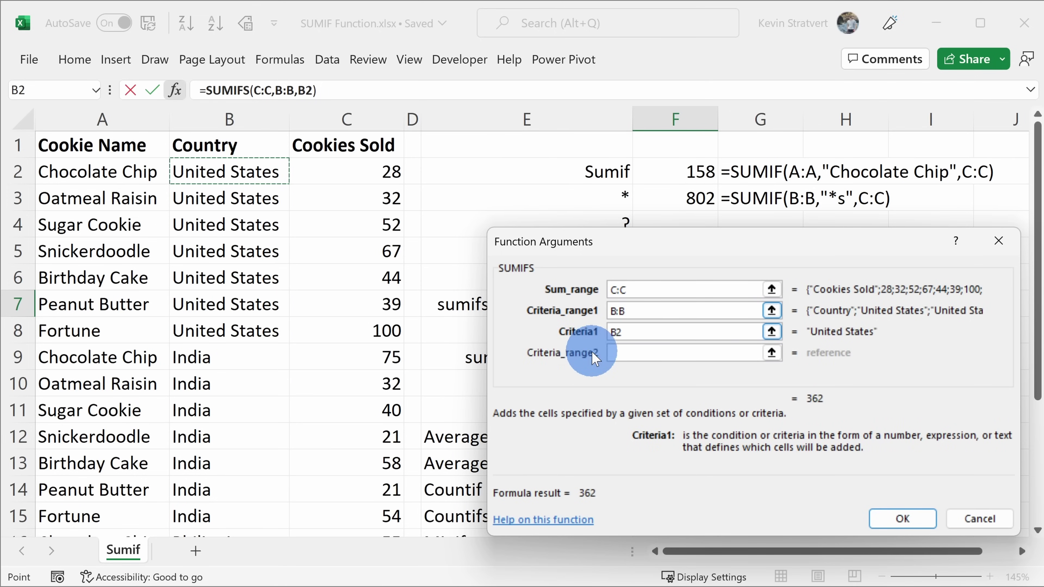
# Add A:A as the second criteria range with cell A2 as its criteria and complete F7's SUMIFS formula.
pyautogui.click(648, 353)
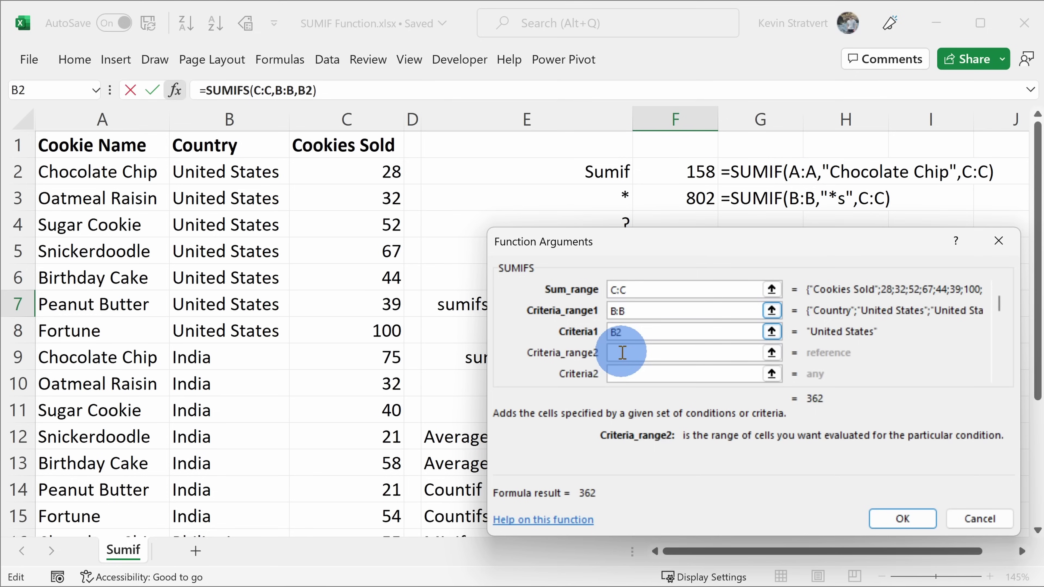
pyautogui.click(104, 120)
pyautogui.click(634, 375)
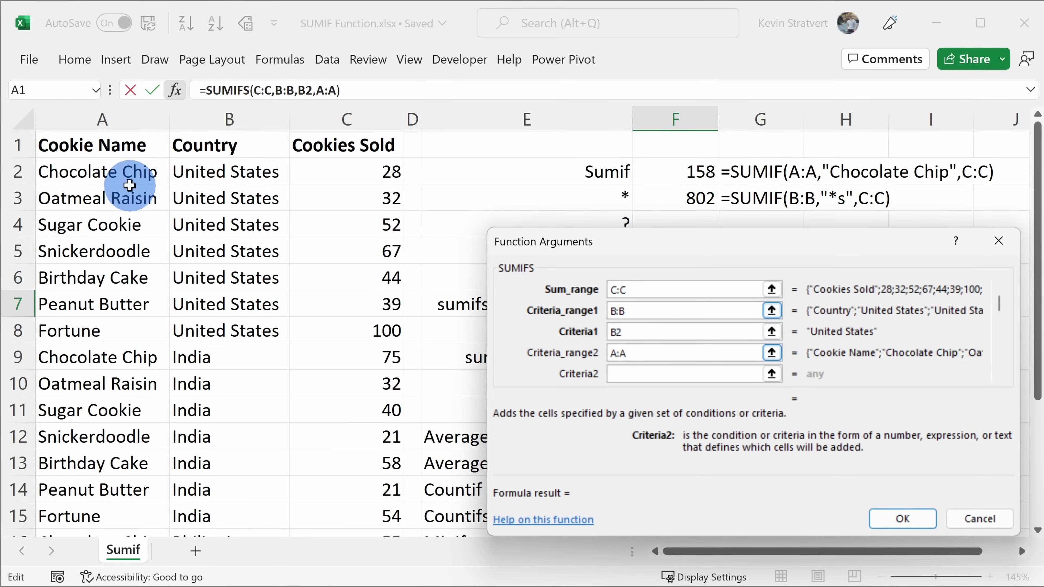
pyautogui.click(128, 173)
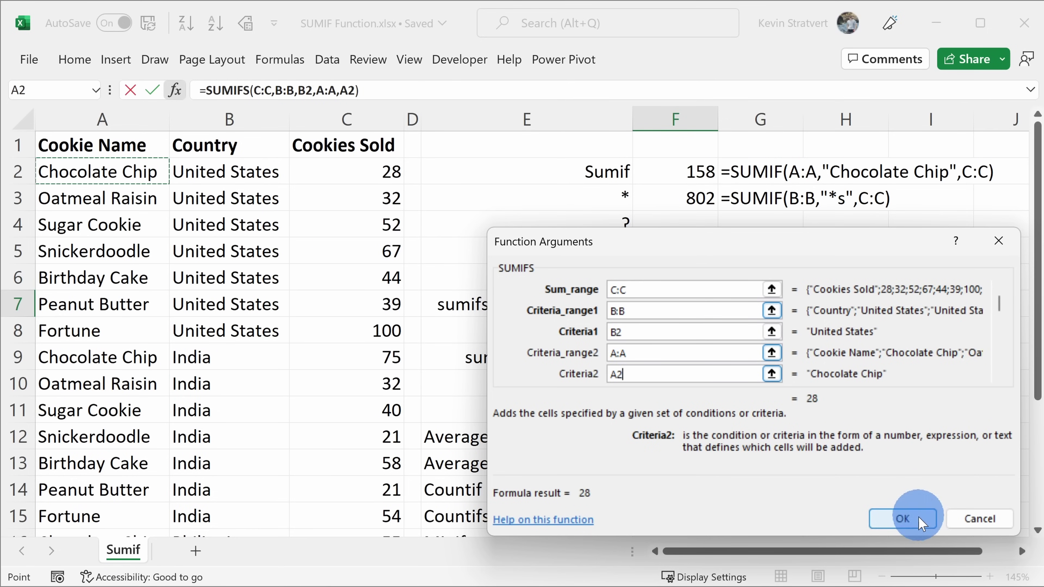
pyautogui.click(903, 518)
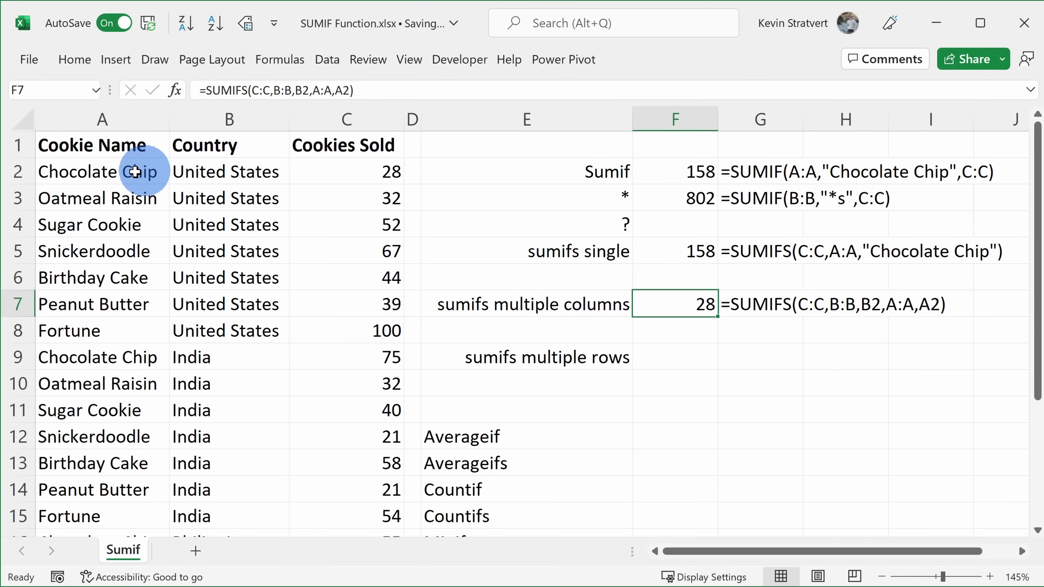
# Check the row 2 entries against F7's formula and examine the cookie names and countries in rows 2 and 3.
pyautogui.click(143, 169)
pyautogui.click(222, 167)
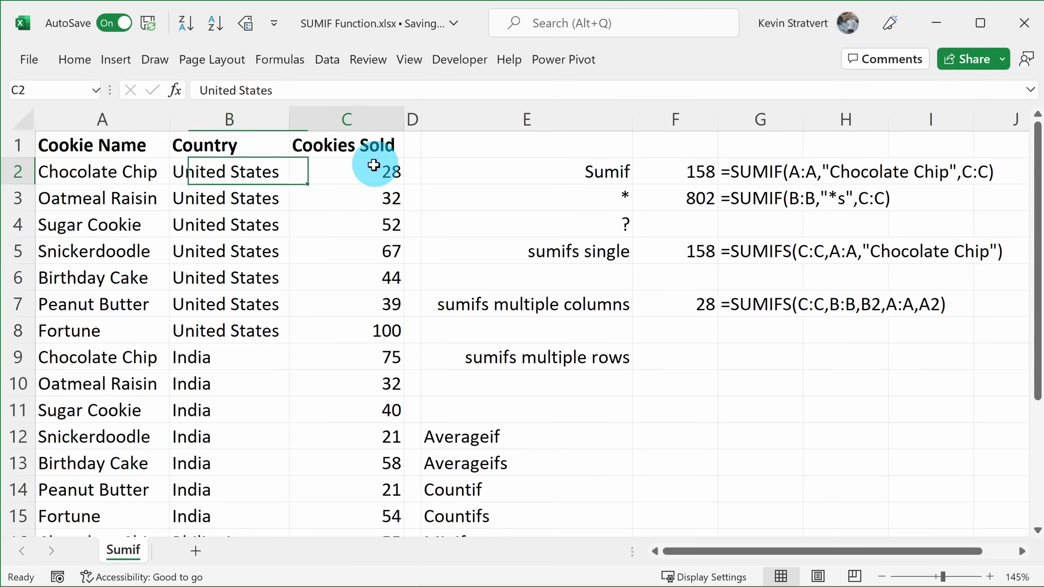
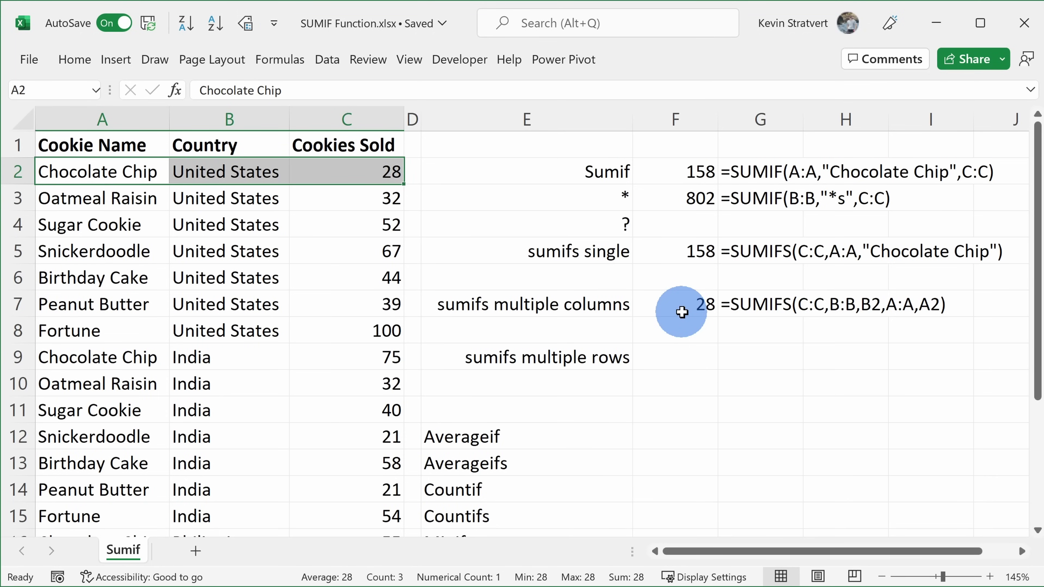
pyautogui.click(109, 172)
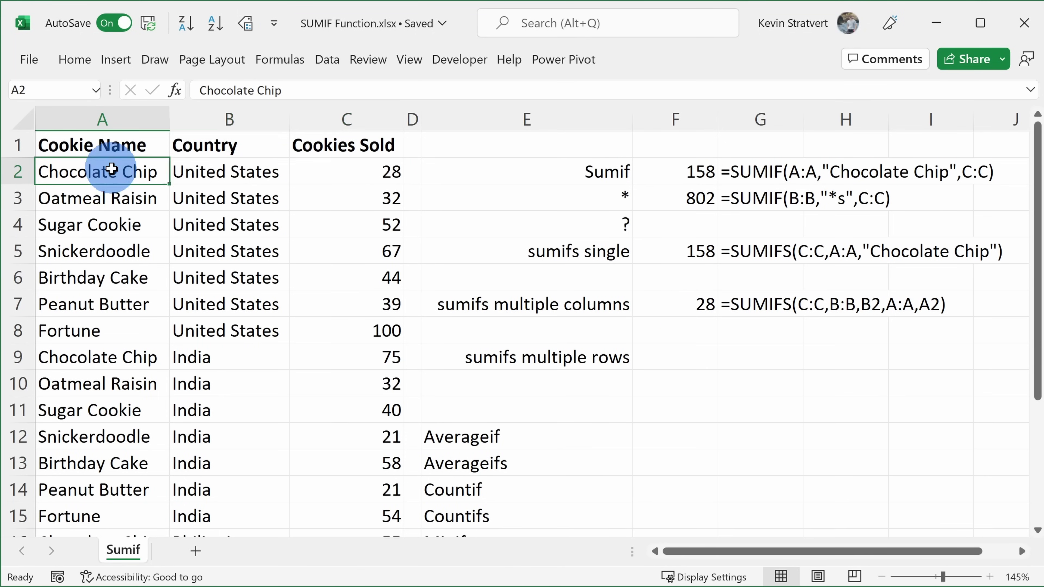
pyautogui.click(109, 198)
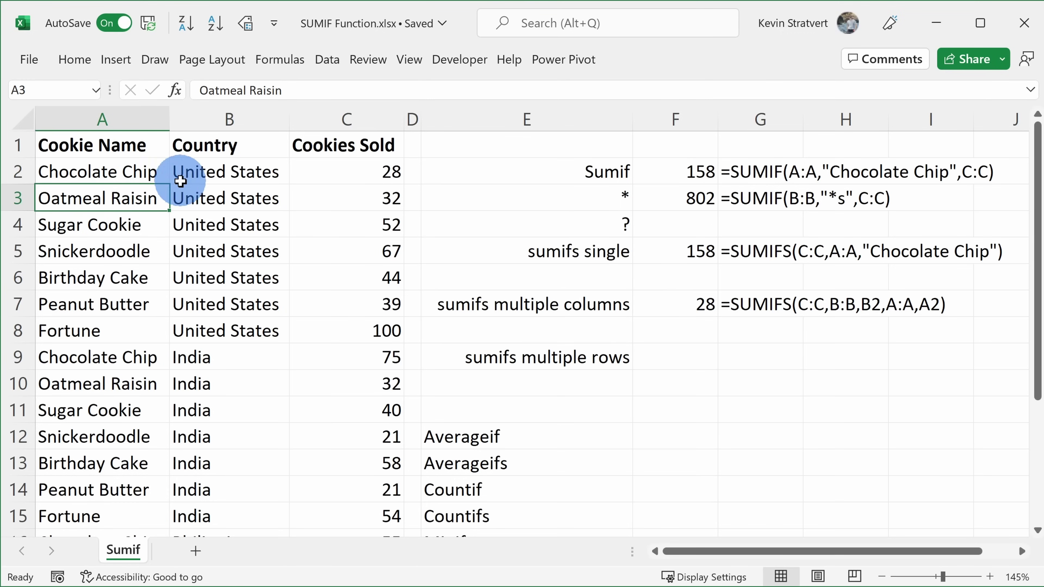
pyautogui.moveTo(182, 172); pyautogui.dragTo(214, 193)
pyautogui.click(217, 198)
# Insert SUMIFS in F9 with sum range C:C, first criteria range B:B and cell B2 as its criteria.
pyautogui.click(706, 363)
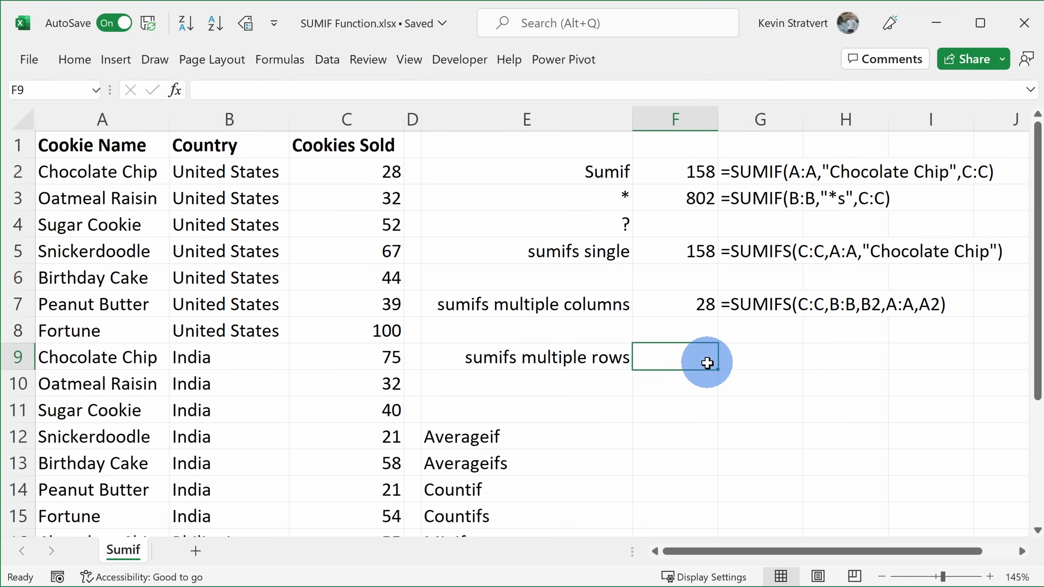
pyautogui.click(174, 89)
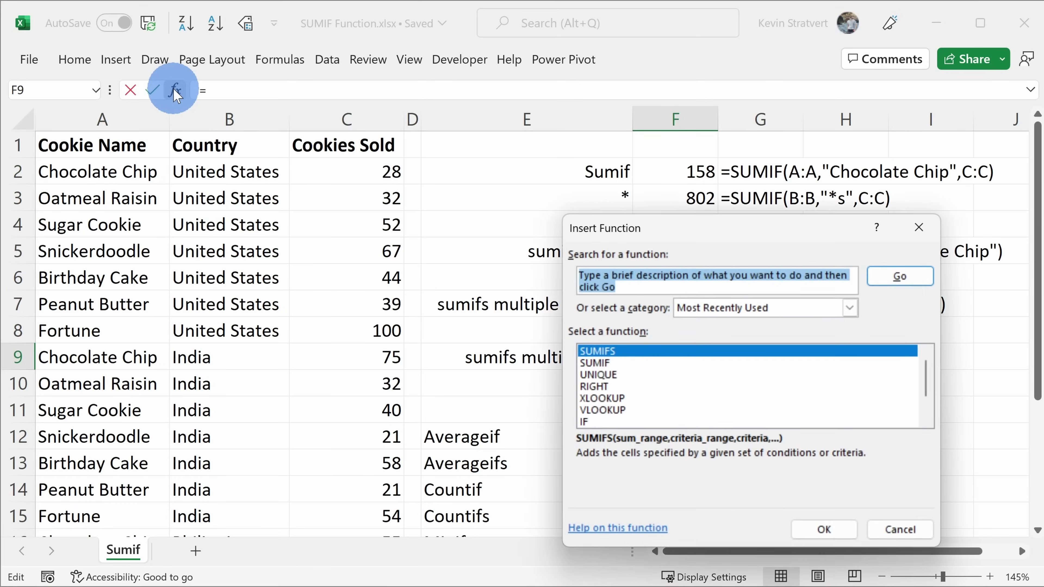
pyautogui.doubleClick(621, 354)
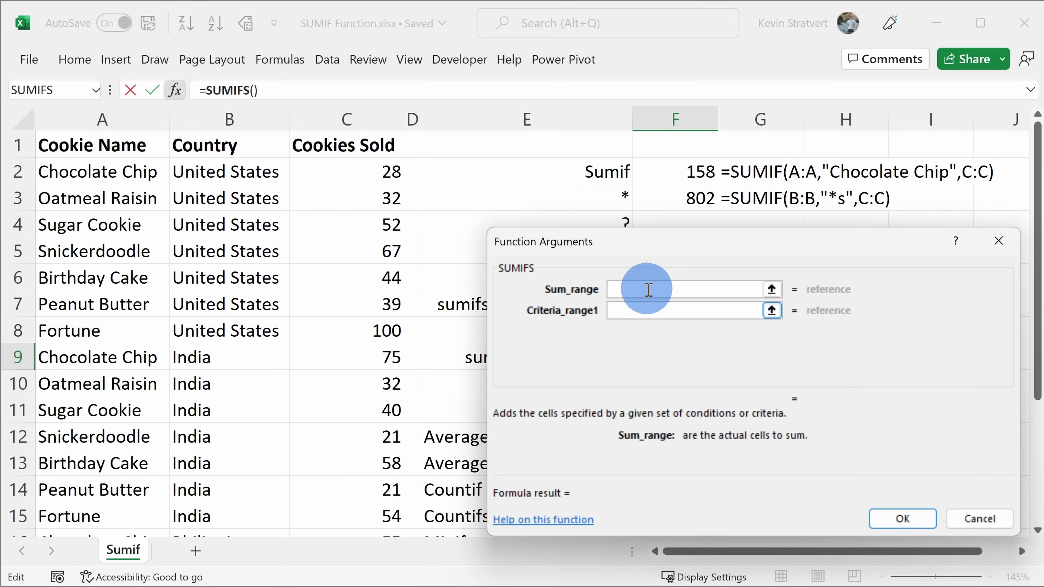
pyautogui.click(342, 119)
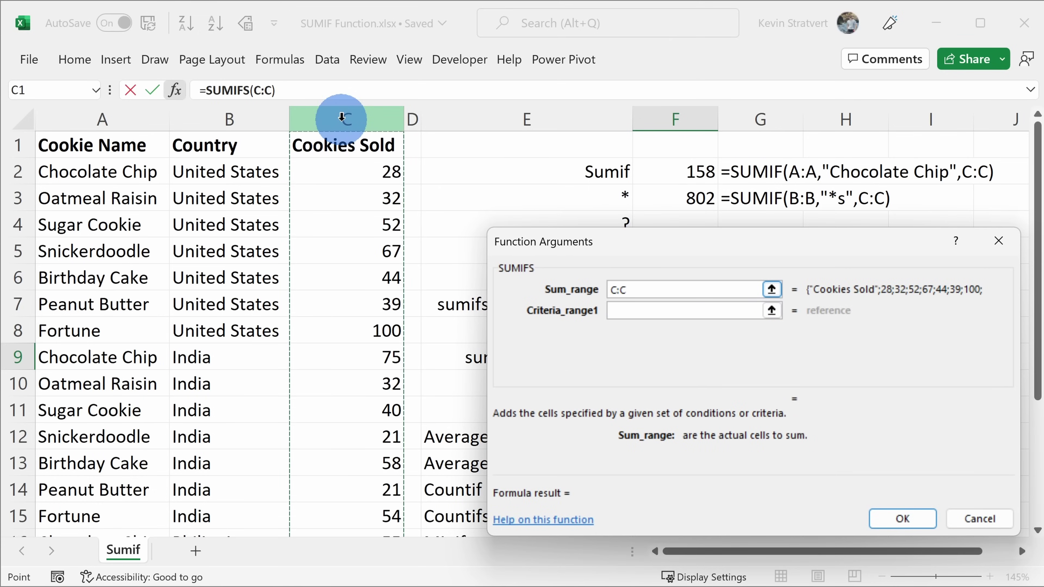
pyautogui.click(649, 312)
pyautogui.click(224, 119)
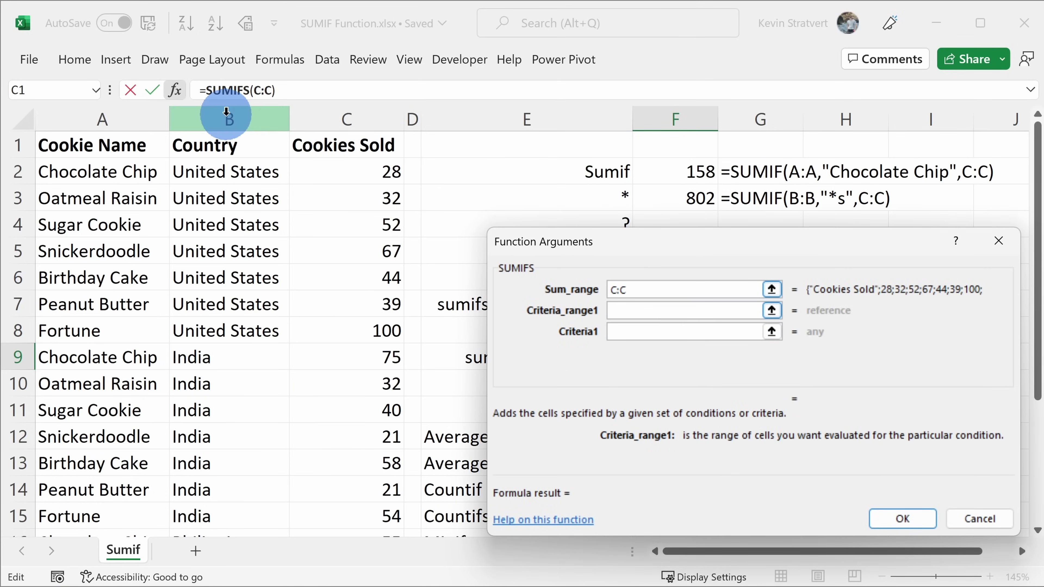
pyautogui.click(639, 332)
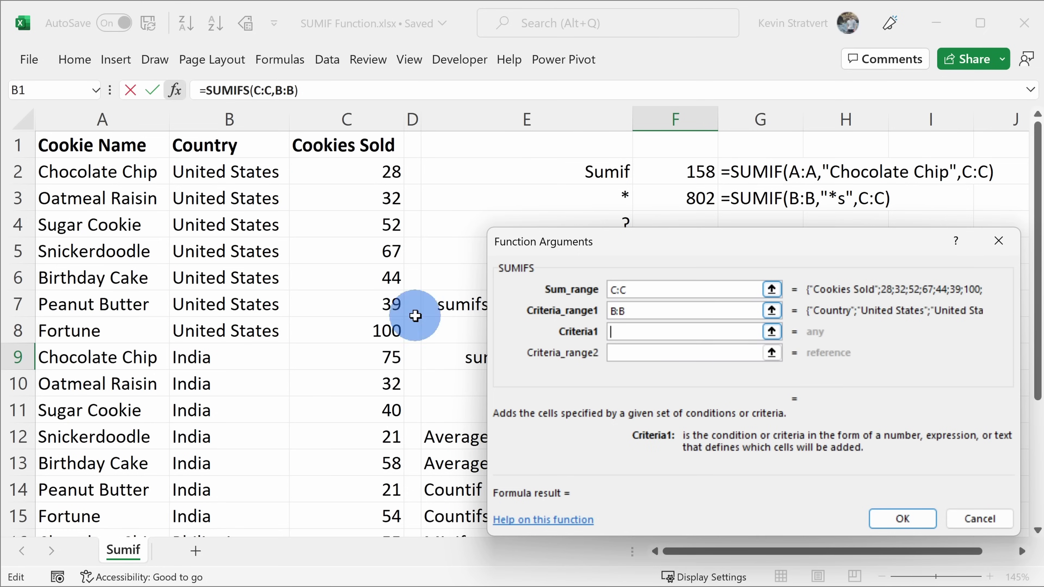
pyautogui.click(242, 169)
# Add A:A as the second criteria range with cells A2:A3 as its criteria and complete F9's SUMIFS formula.
pyautogui.click(631, 355)
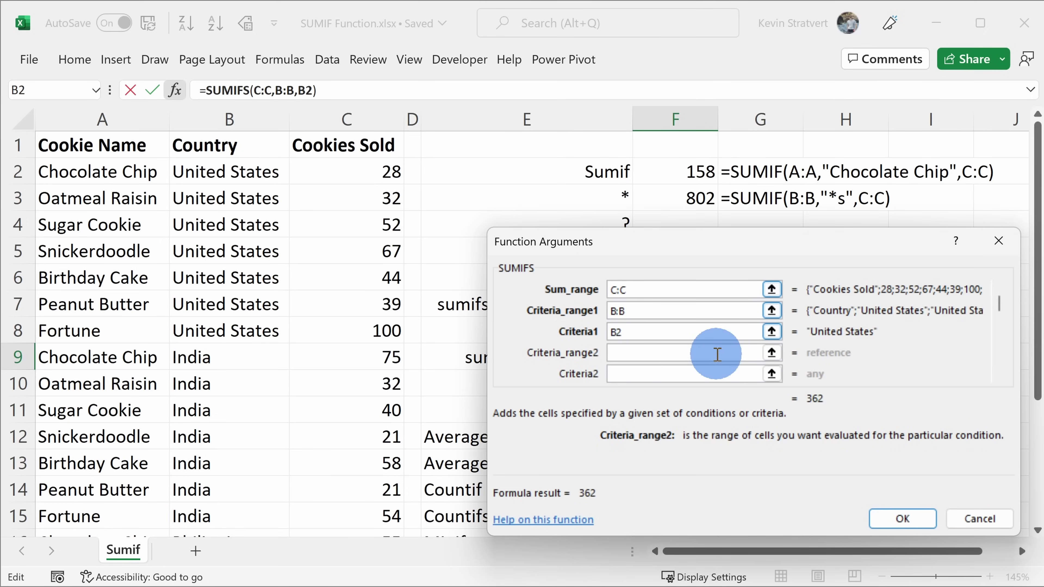
pyautogui.click(100, 117)
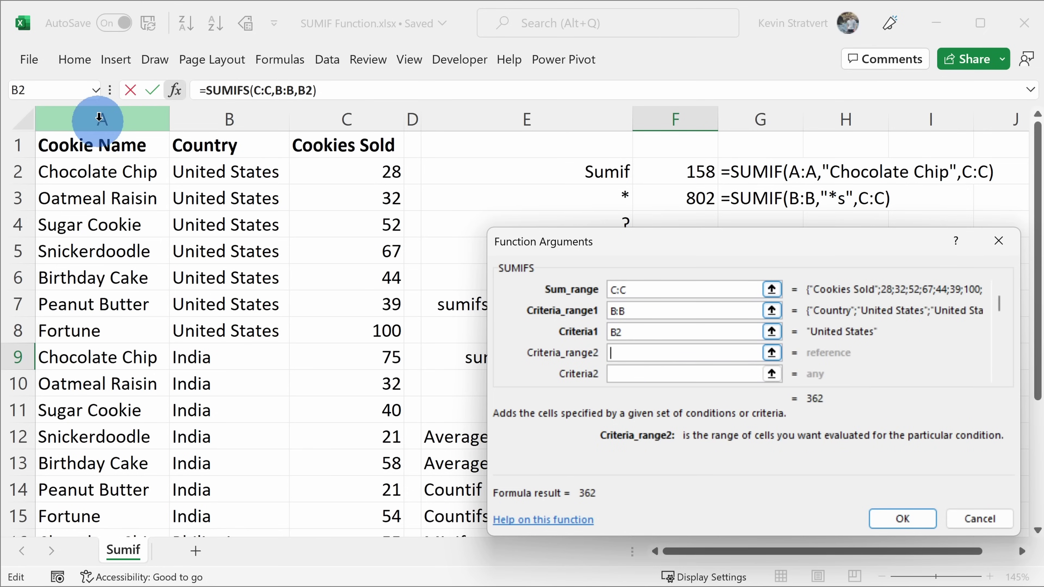
pyautogui.click(632, 374)
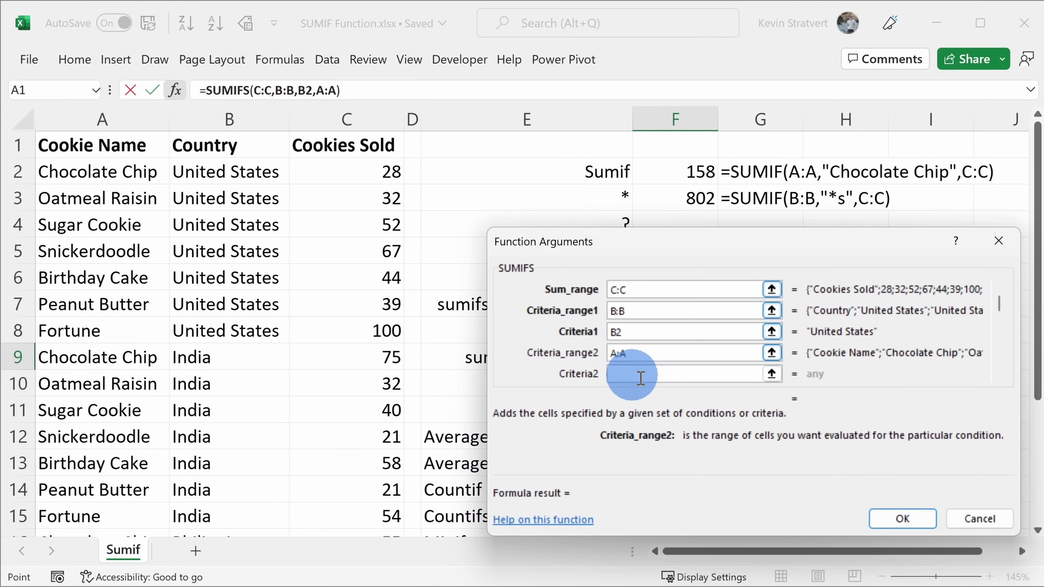
pyautogui.moveTo(101, 173); pyautogui.dragTo(115, 193)
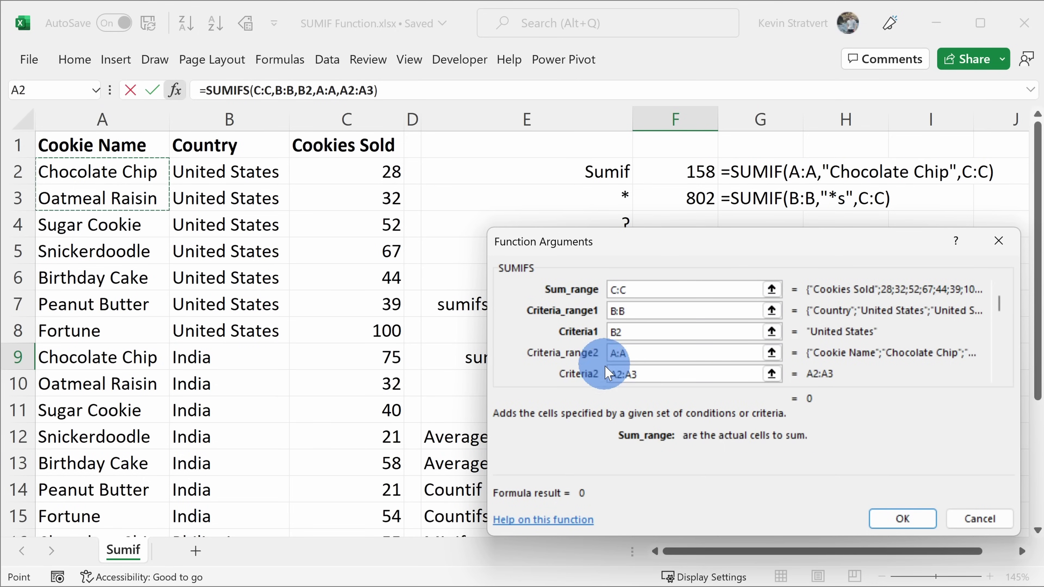
pyautogui.moveTo(613, 374)
pyautogui.mouseDown()
pyautogui.moveTo(661, 373)
pyautogui.moveTo(615, 373)
pyautogui.mouseUp()
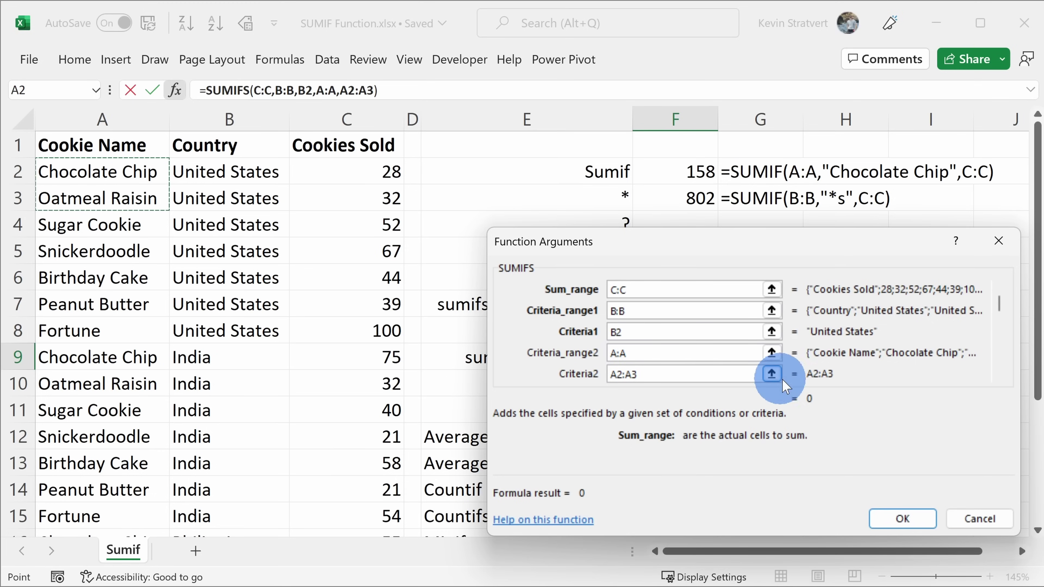
pyautogui.click(900, 517)
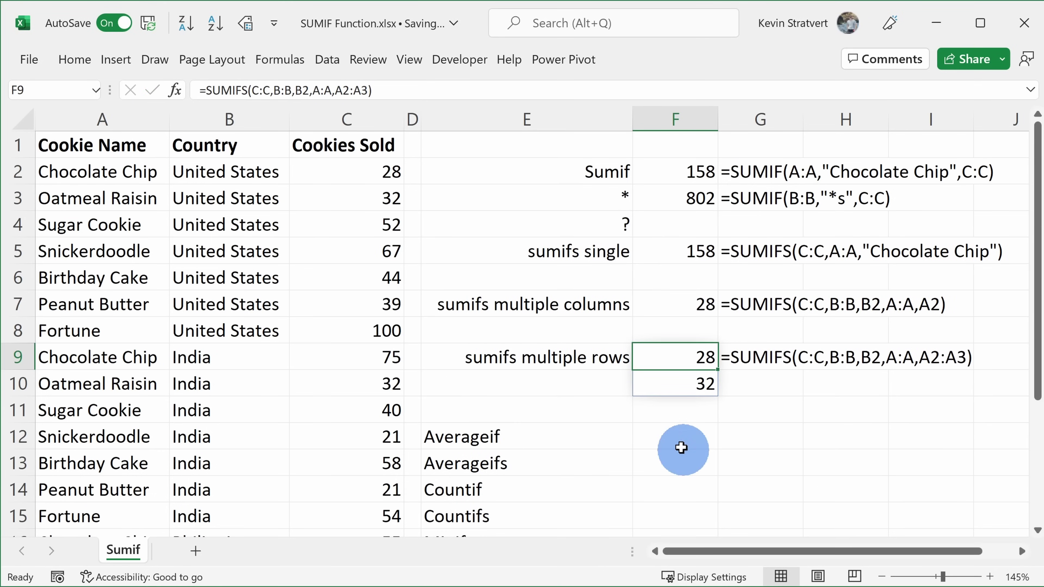
# Compare the results in F9 and F10 with the cookie name, country and cookies sold in rows 2 and 3.
pyautogui.moveTo(672, 350)
pyautogui.mouseDown()
pyautogui.moveTo(674, 392)
pyautogui.moveTo(676, 363)
pyautogui.mouseUp()
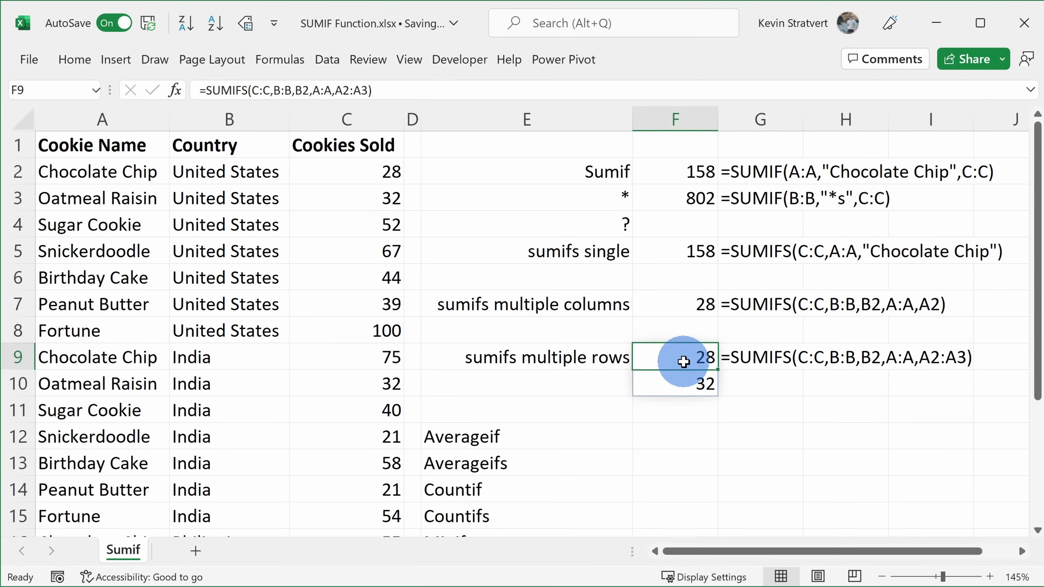
pyautogui.moveTo(136, 166); pyautogui.dragTo(390, 171)
pyautogui.click(674, 385)
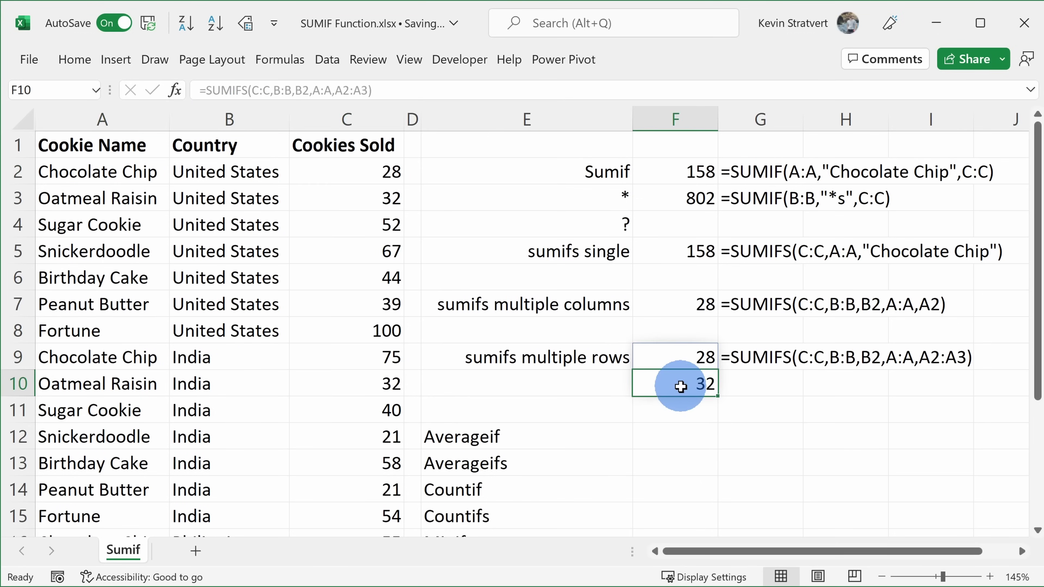
pyautogui.moveTo(111, 195); pyautogui.dragTo(383, 204)
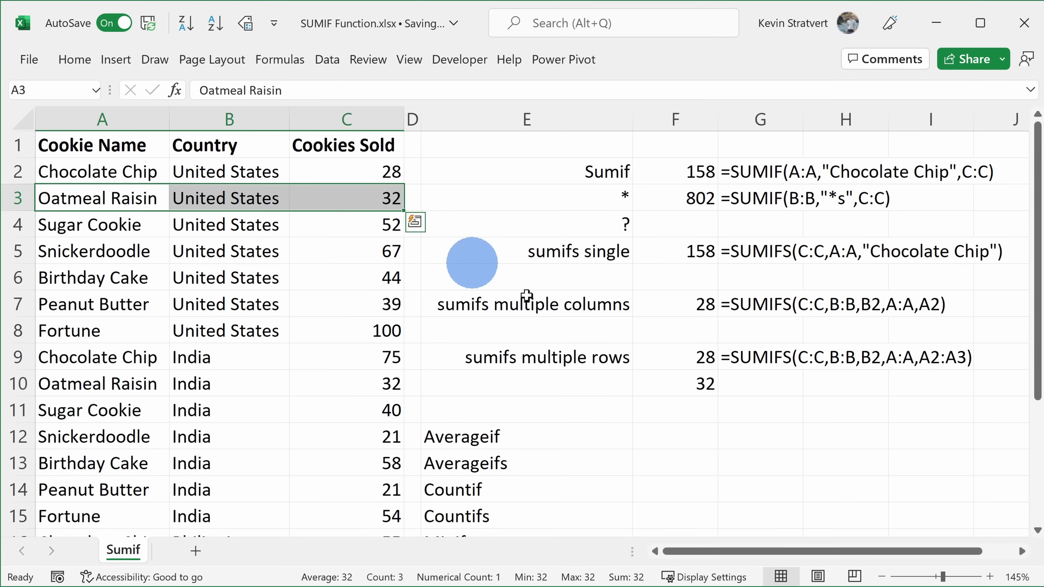
pyautogui.click(692, 381)
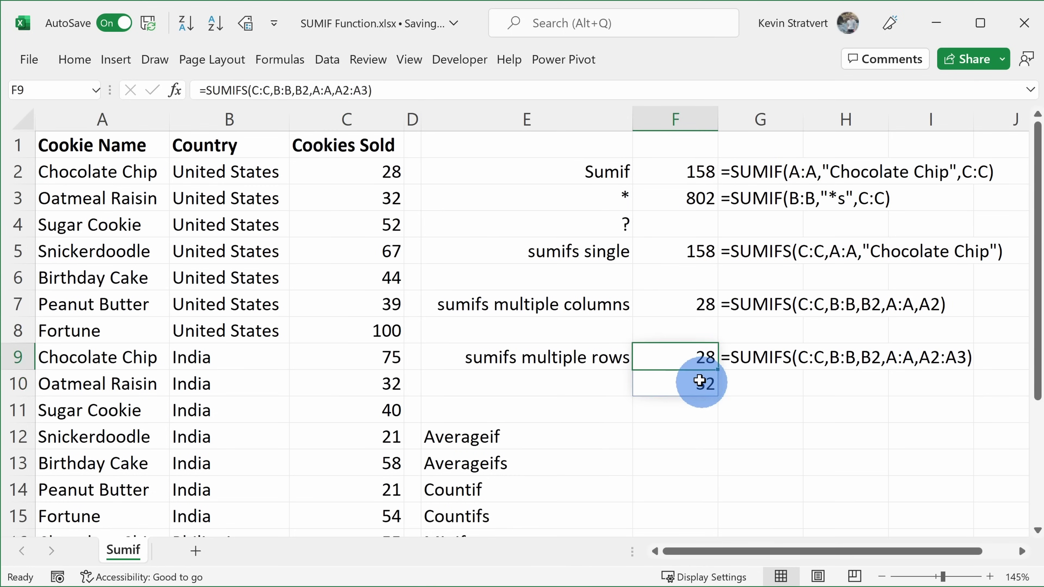
# Wrap F9's SUMIFS formula in a SUM function so it reads =SUM(SUMIFS(C:C,B:B,B2,A:A,A2:A3)).
pyautogui.click(694, 356)
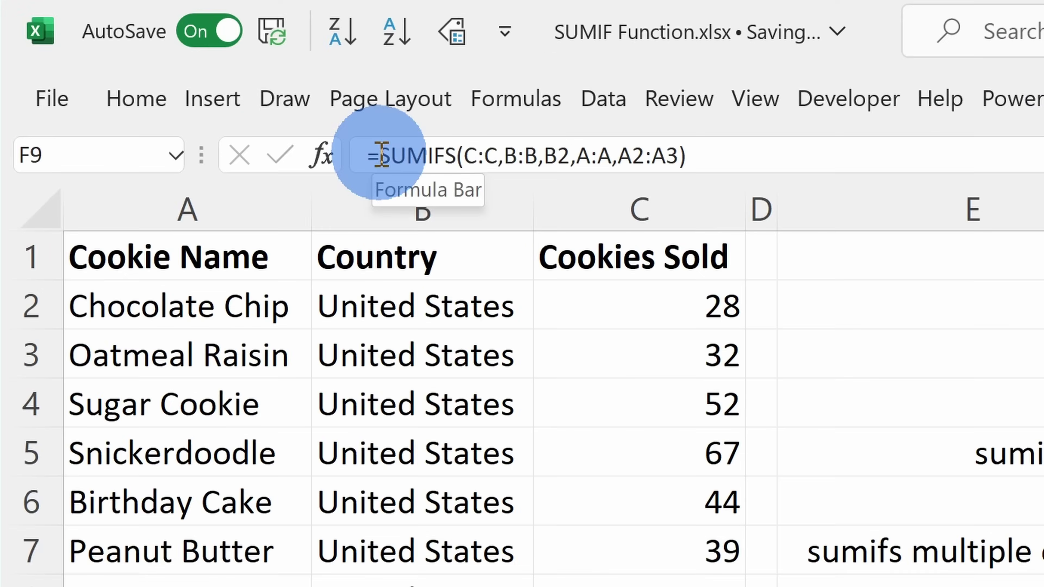
pyautogui.click(381, 155)
pyautogui.write('sum')
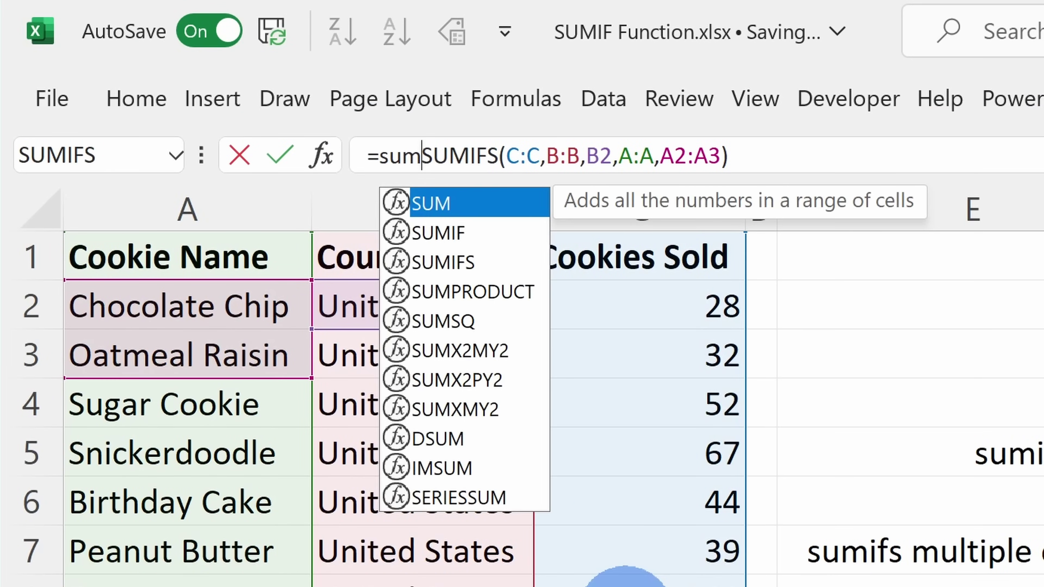
pyautogui.write('(')
pyautogui.click(776, 156)
pyautogui.write(')')
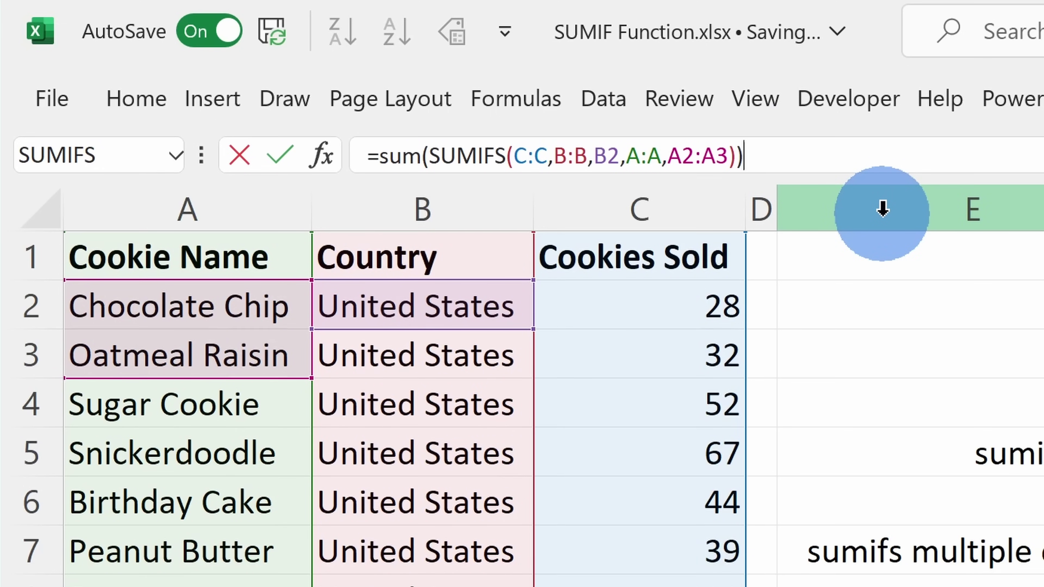
pyautogui.press('Return')
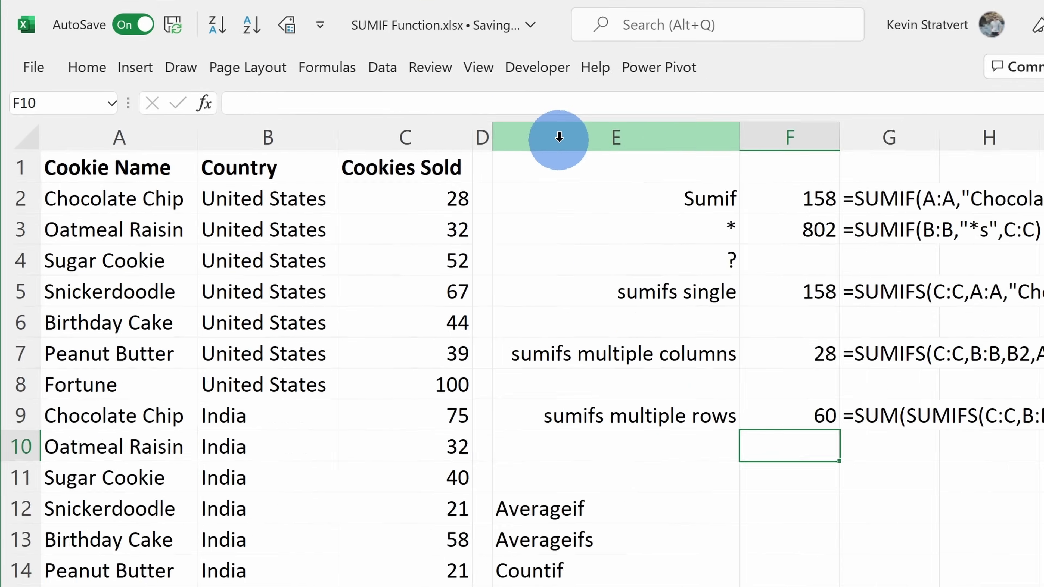
pyautogui.press('Up')
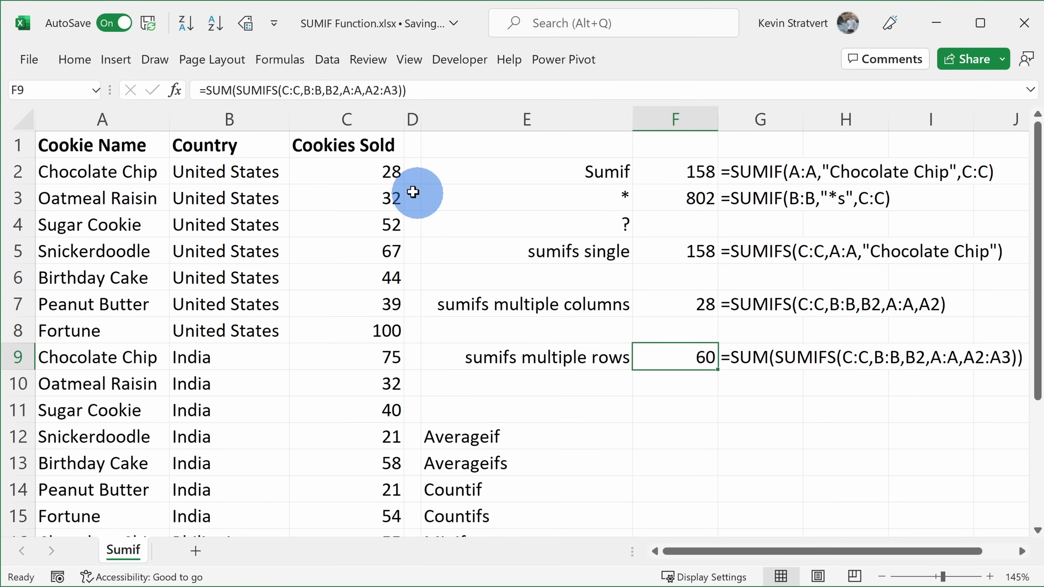
# Check the cookies sold in C2:C3 against F9's total and examine the cookie name in A4 and country in B2.
pyautogui.moveTo(349, 169); pyautogui.dragTo(350, 192)
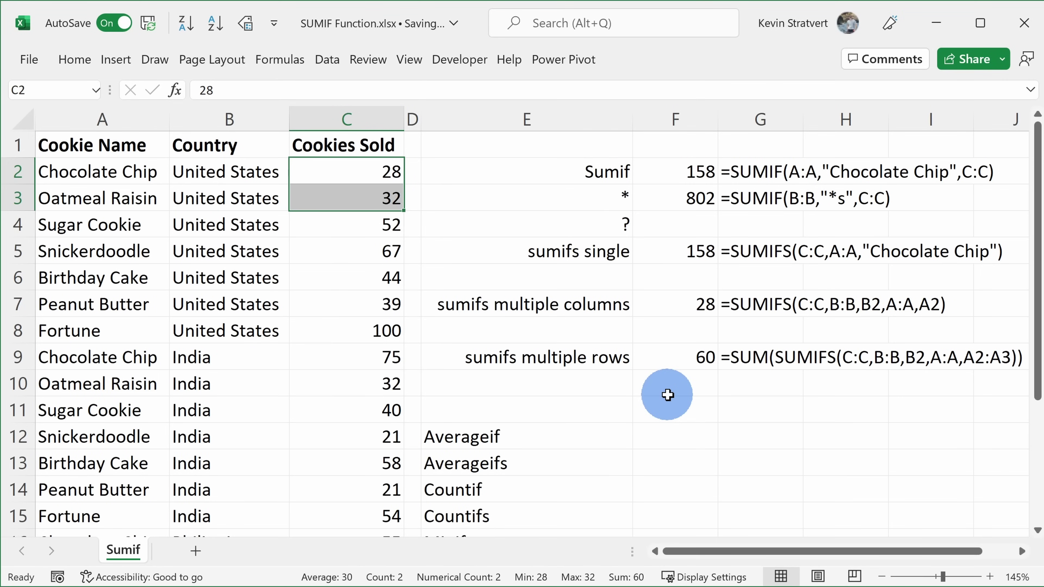
pyautogui.click(125, 226)
pyautogui.click(230, 171)
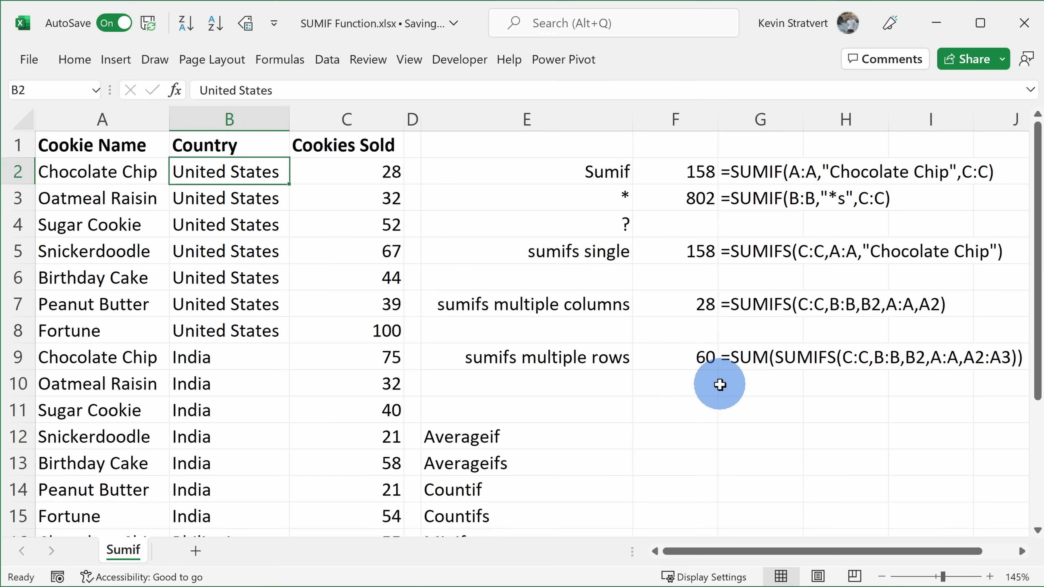
# Insert SUMIFS in F10 with sum range C:C, first criteria range B:B and cell B2 as its criteria.
pyautogui.click(705, 384)
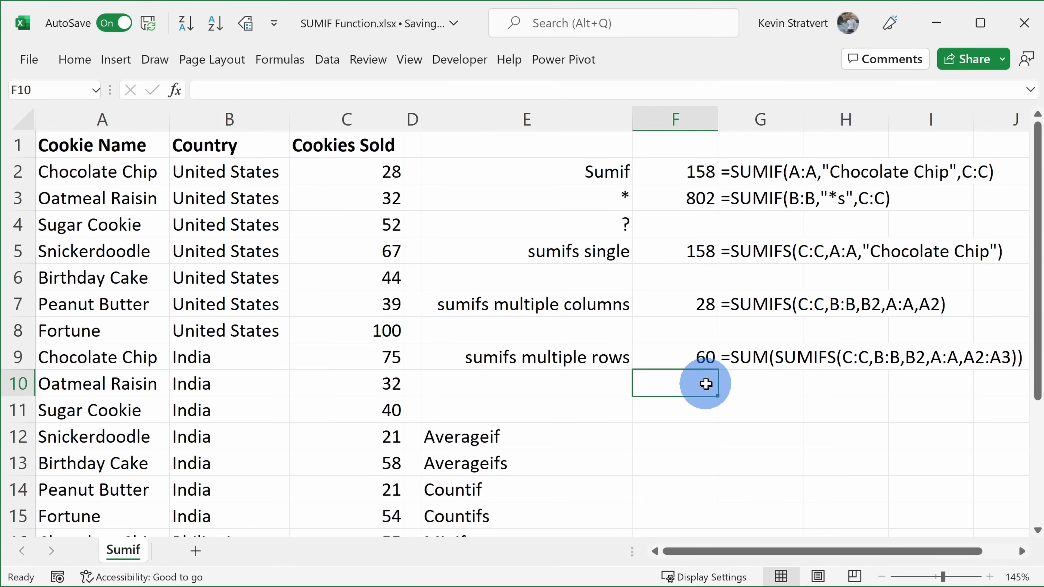
pyautogui.click(176, 90)
pyautogui.click(614, 352)
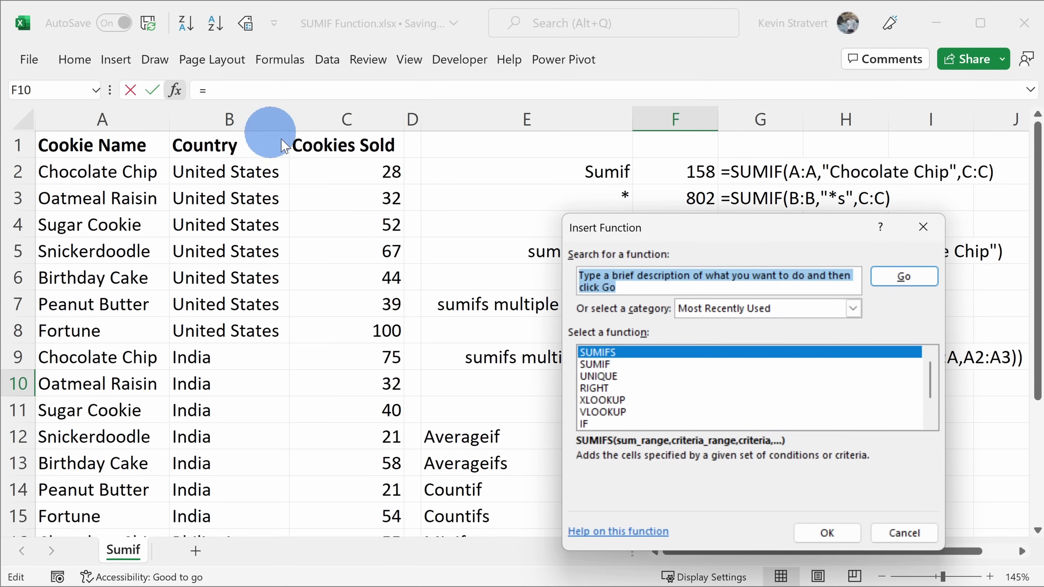
pyautogui.doubleClick(622, 354)
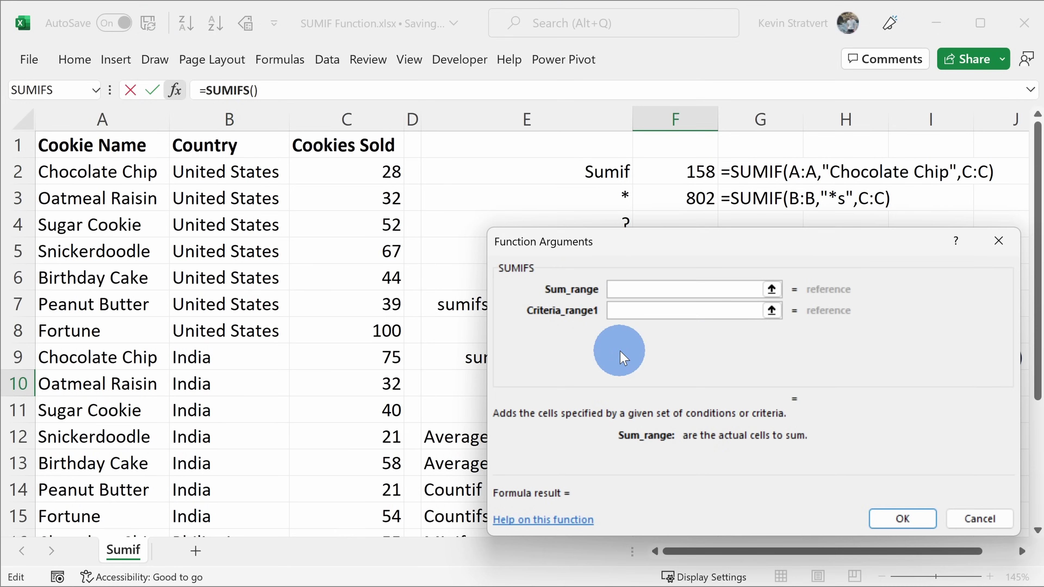
pyautogui.click(366, 120)
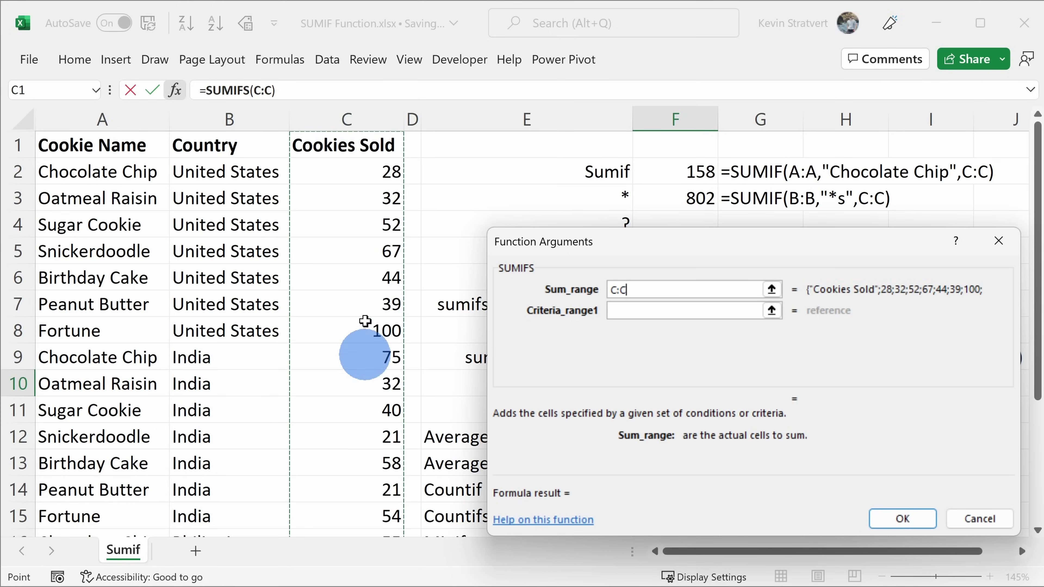
pyautogui.click(619, 309)
pyautogui.click(210, 119)
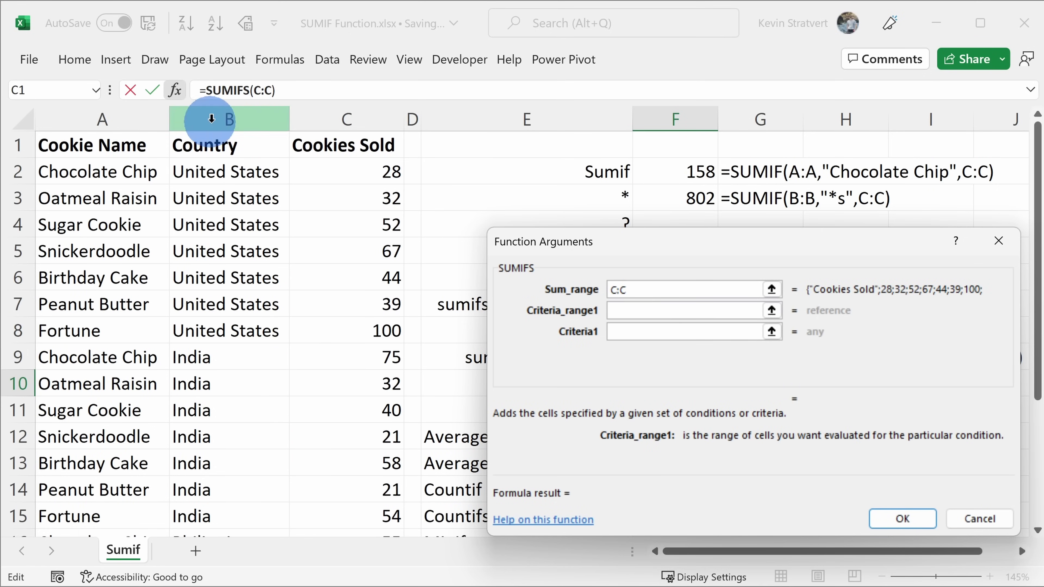
pyautogui.click(673, 332)
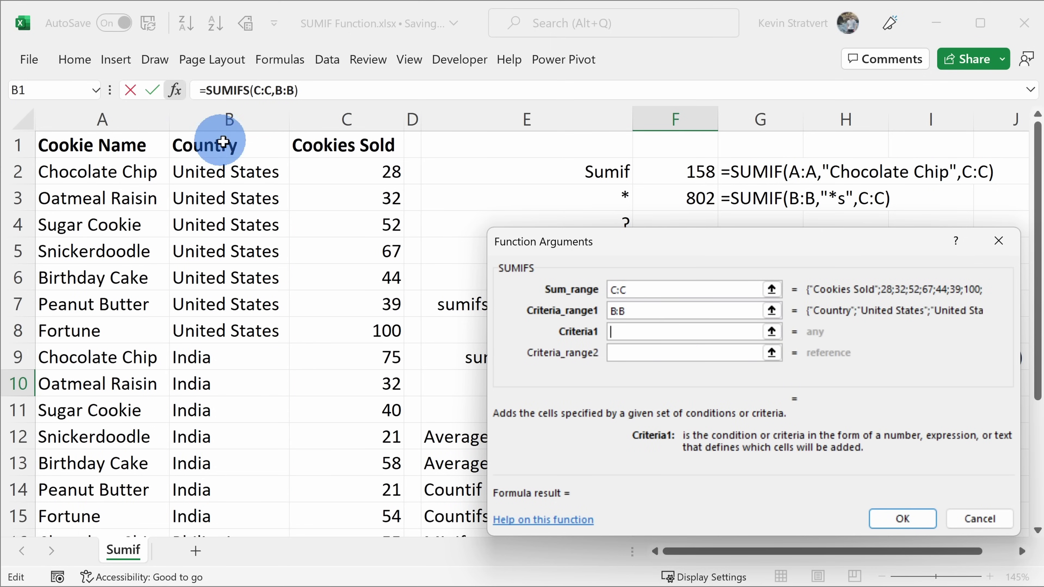
pyautogui.click(246, 171)
# Try to complete F10's SUMIFS formula with A:A as the second criteria range and the non-adjacent cells A2,A4 as its criteria.
pyautogui.click(701, 352)
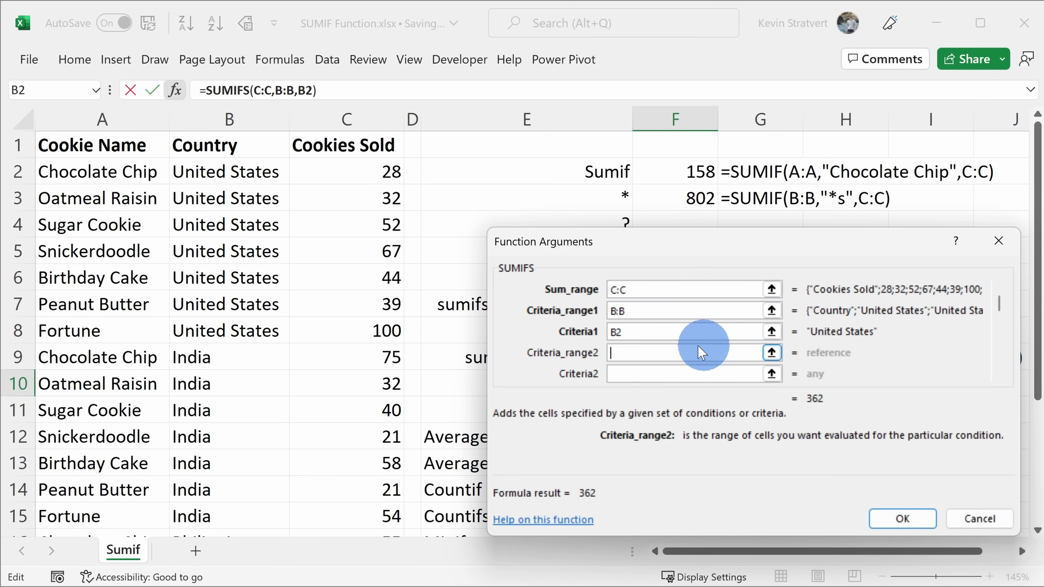
pyautogui.click(102, 119)
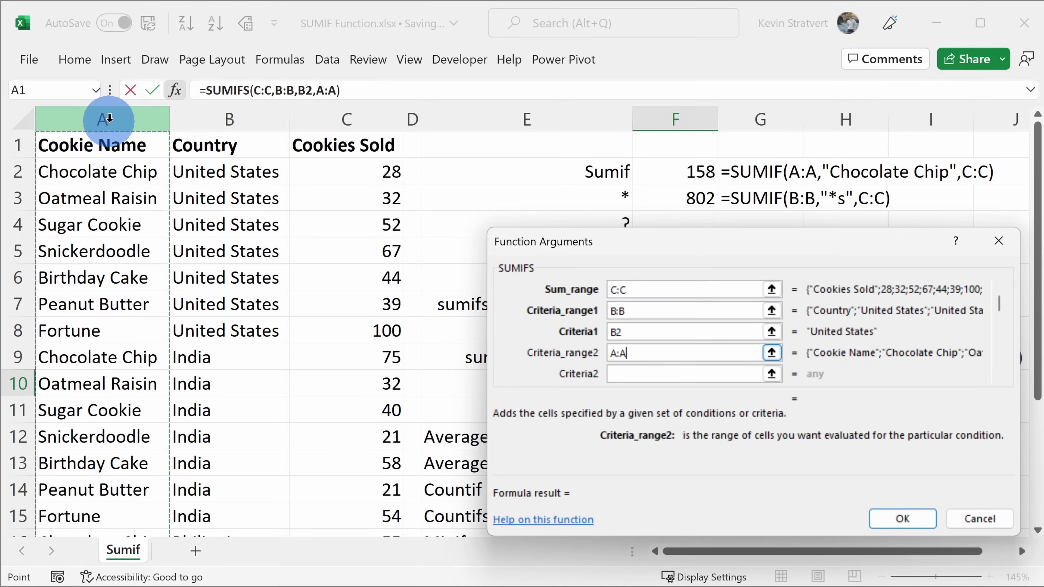
pyautogui.click(668, 374)
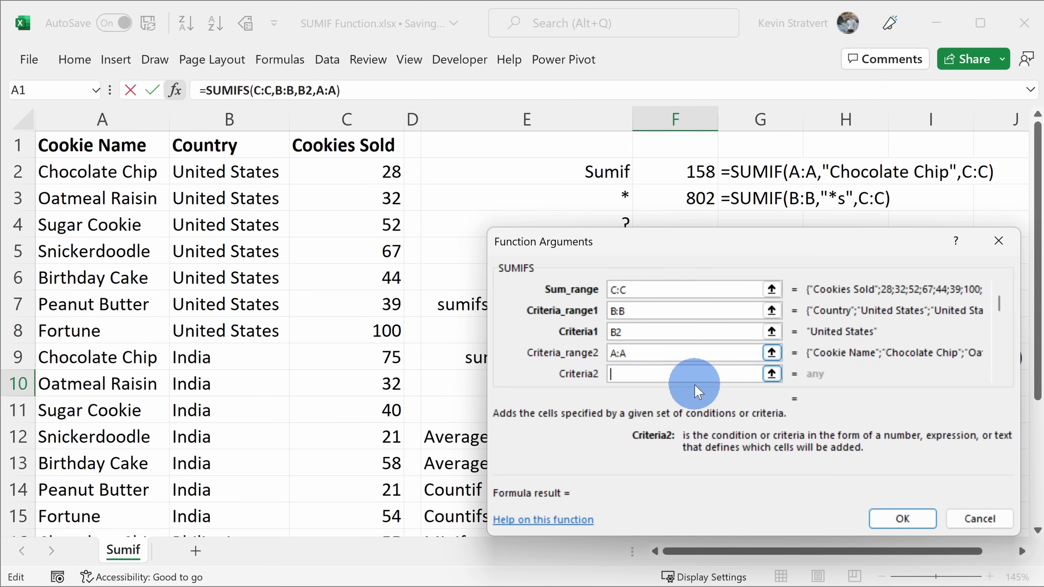
pyautogui.click(135, 171)
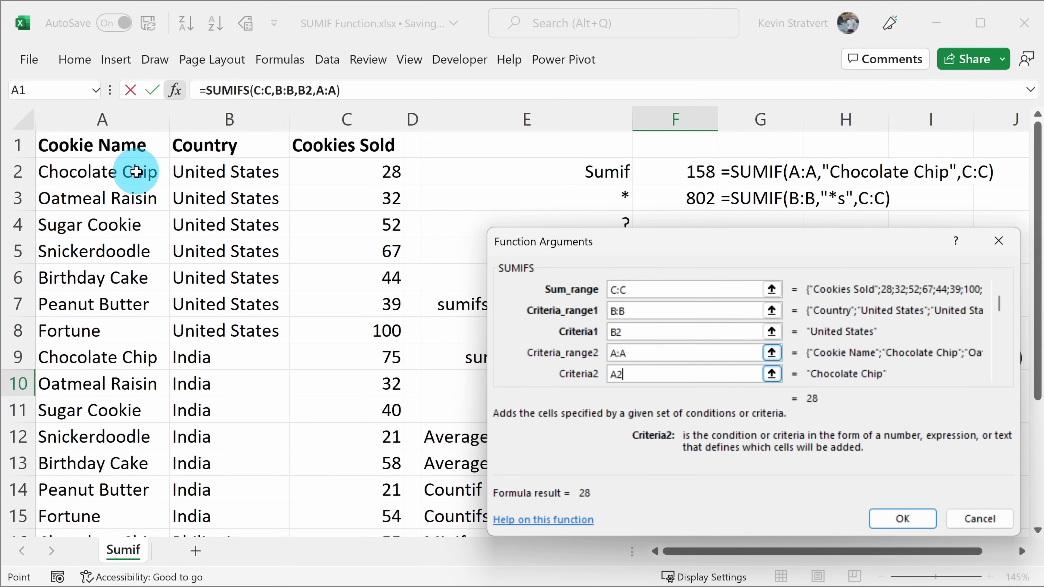
pyautogui.write(',')
pyautogui.click(133, 228)
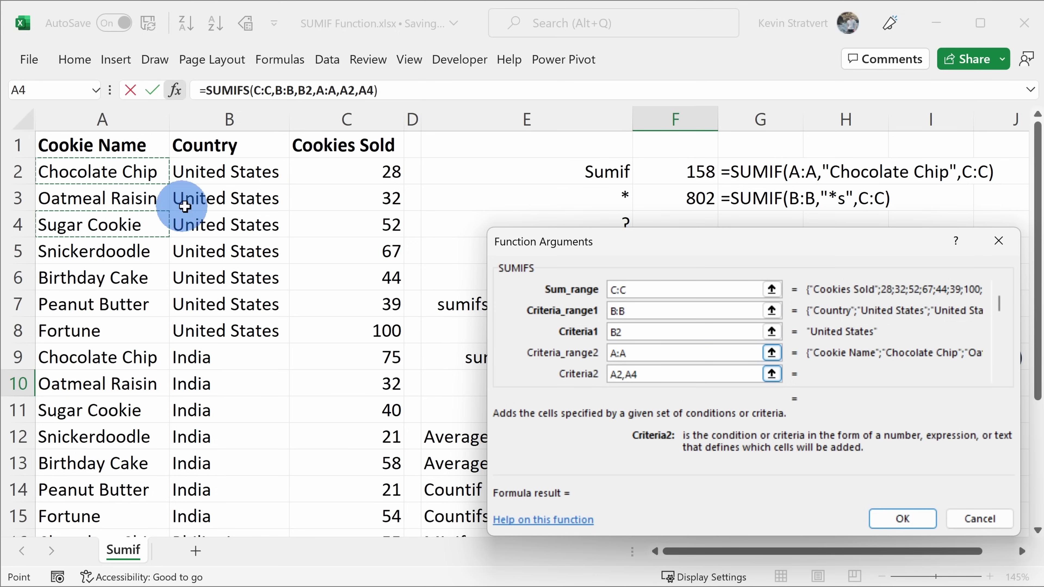
pyautogui.click(903, 519)
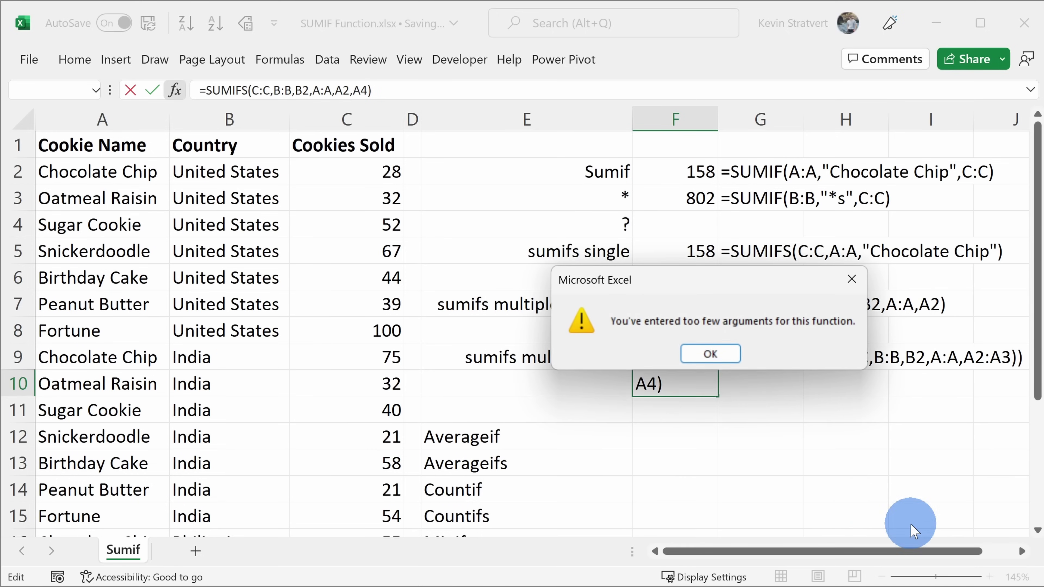
# Dismiss the formula error and remove the A2,A4 criteria from F10's SUMIFS formula, leaving A:A as the second criteria range.
pyautogui.click(725, 356)
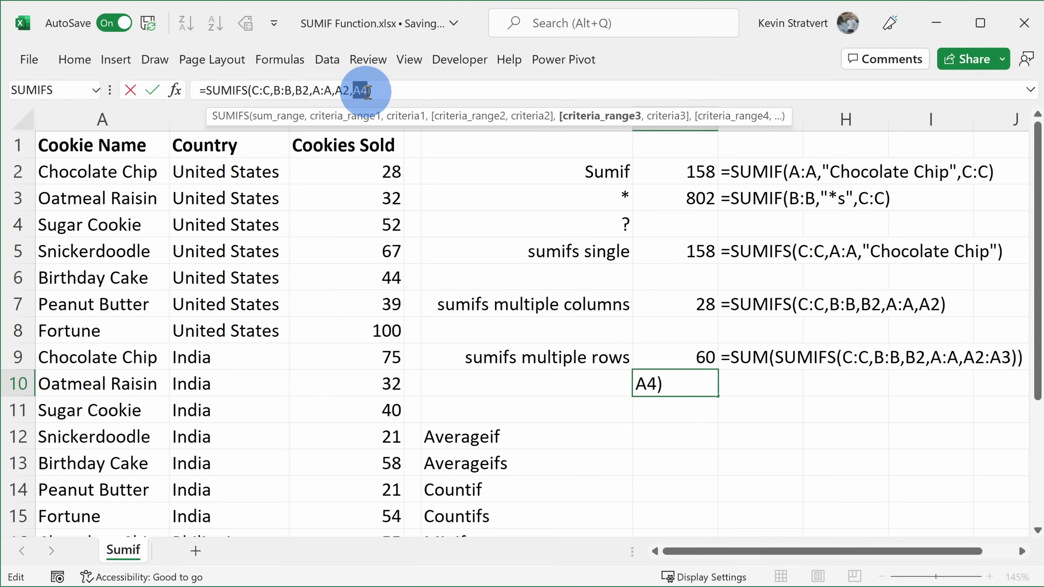
pyautogui.press('BackSpace')
pyautogui.press('BackSpace')
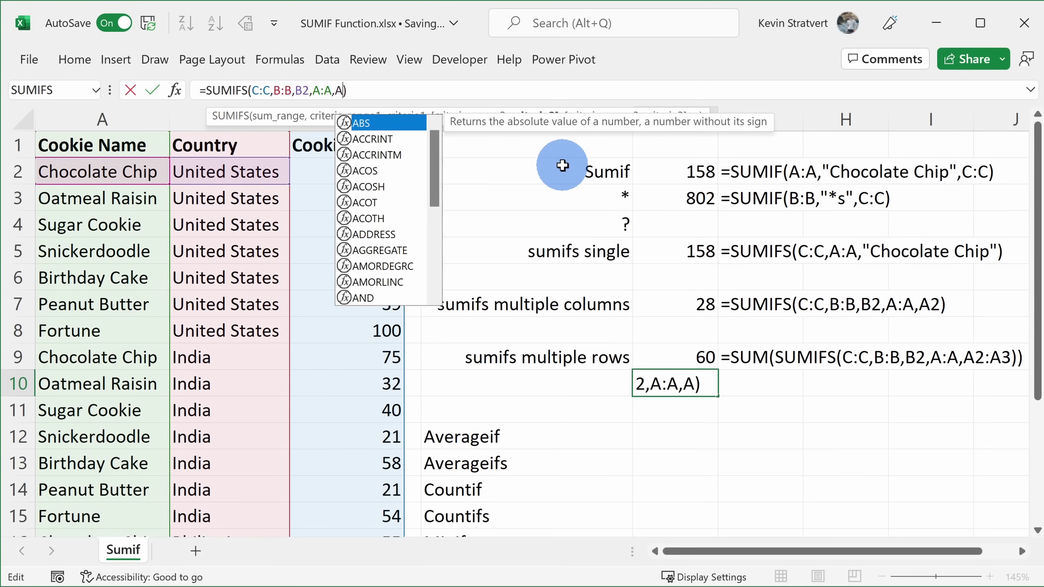
pyautogui.press('BackSpace')
pyautogui.press('BackSpace')
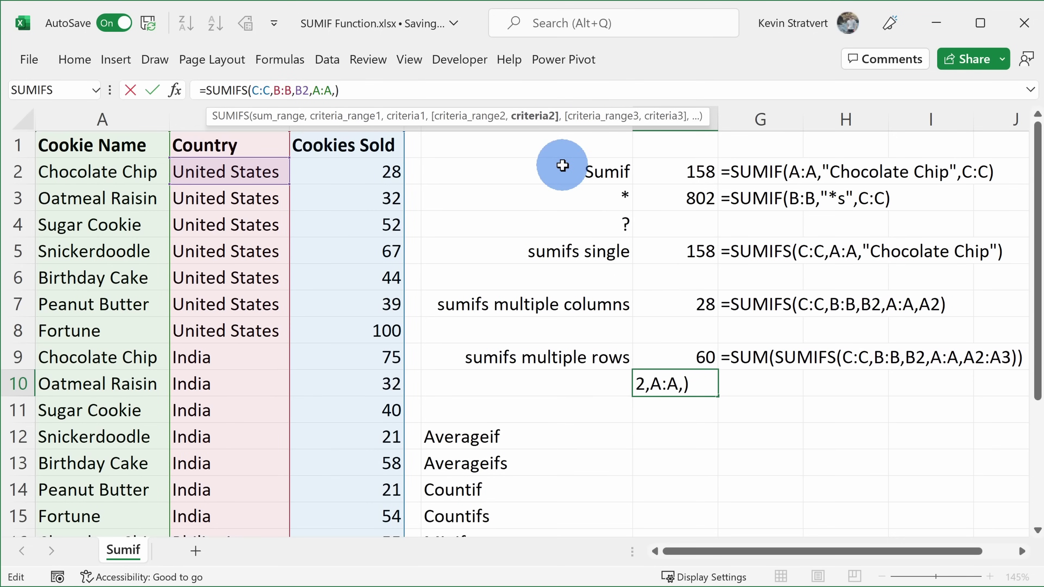
# Set Criteria2 of F10's SUMIFS function to the array {"Chocolate Chip";"Sugar Cookie"} and apply the formula.
pyautogui.click(175, 90)
pyautogui.click(647, 374)
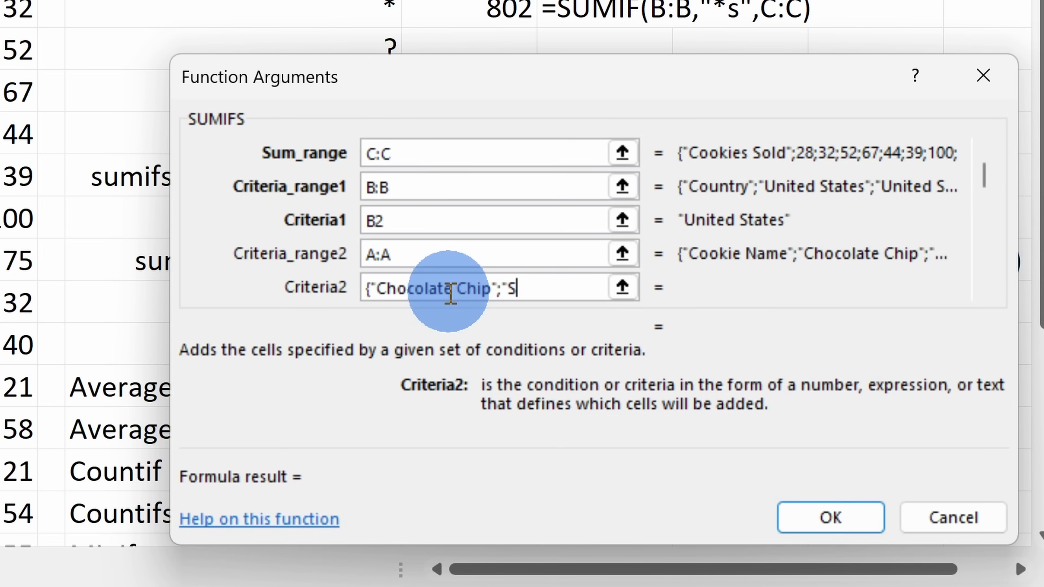
pyautogui.write('okie')
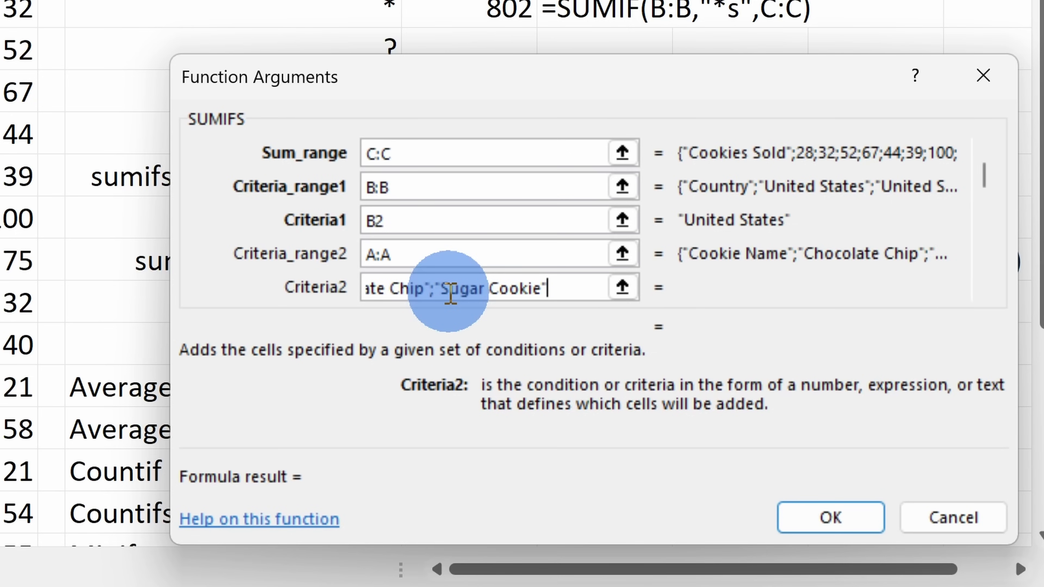
pyautogui.write('"}')
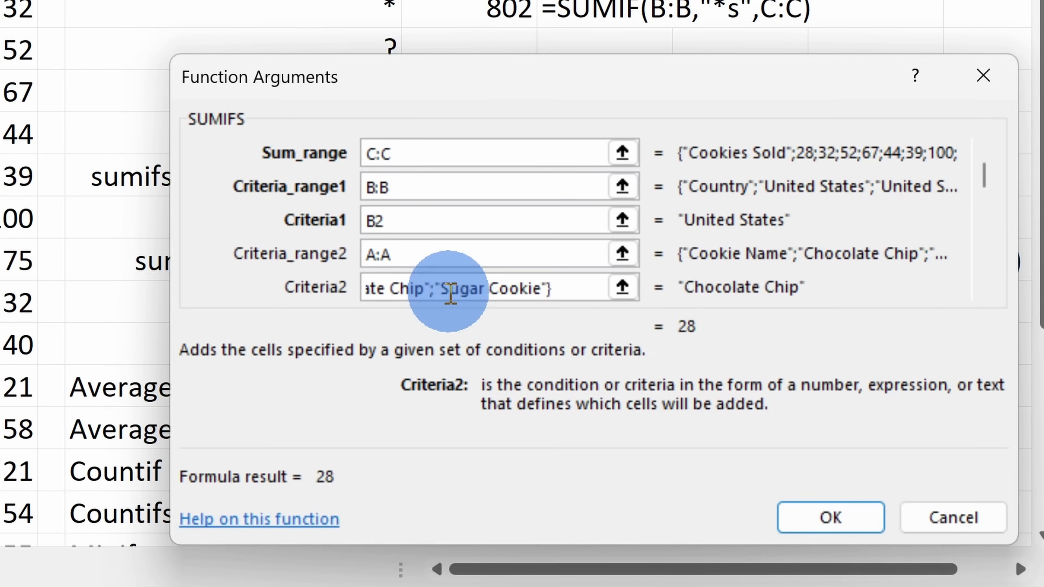
pyautogui.click(829, 517)
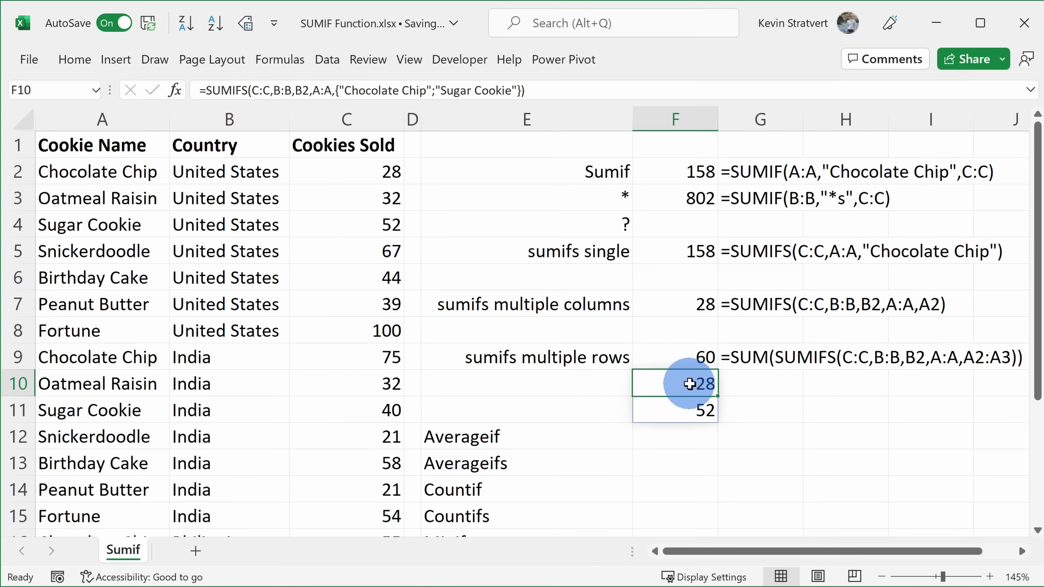
# Compare the United States rows for Chocolate Chip and Sugar Cookie, A2:C2 and A4:C4, with the results spilled from F10.
pyautogui.moveTo(111, 172); pyautogui.dragTo(395, 177)
pyautogui.moveTo(138, 225); pyautogui.dragTo(384, 226)
pyautogui.click(385, 225)
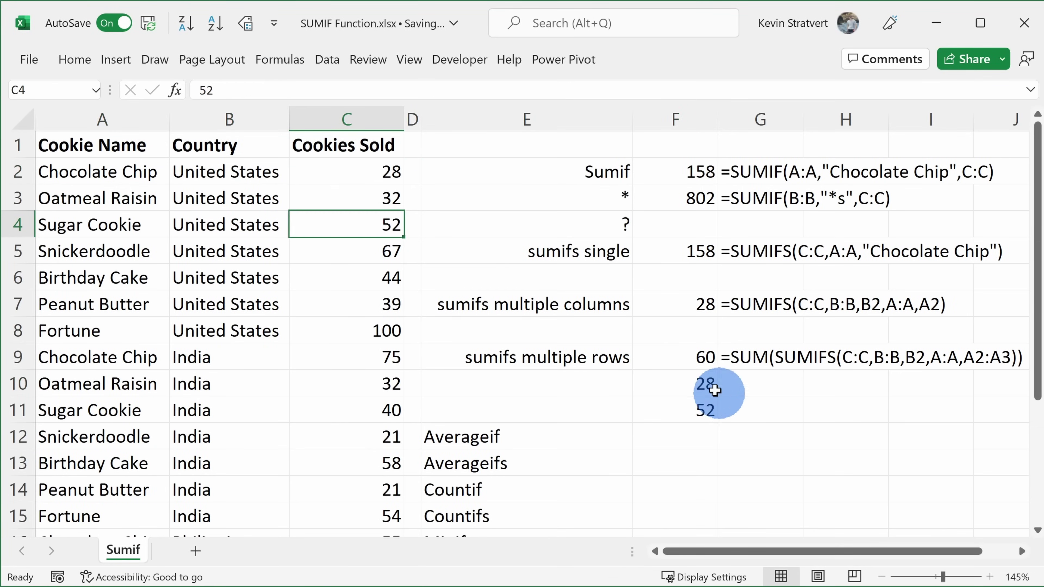
# Wrap F10's SUMIFS formula in a SUM function and check its total against the cookies sold in C2 and C4.
pyautogui.click(715, 391)
pyautogui.click(207, 91)
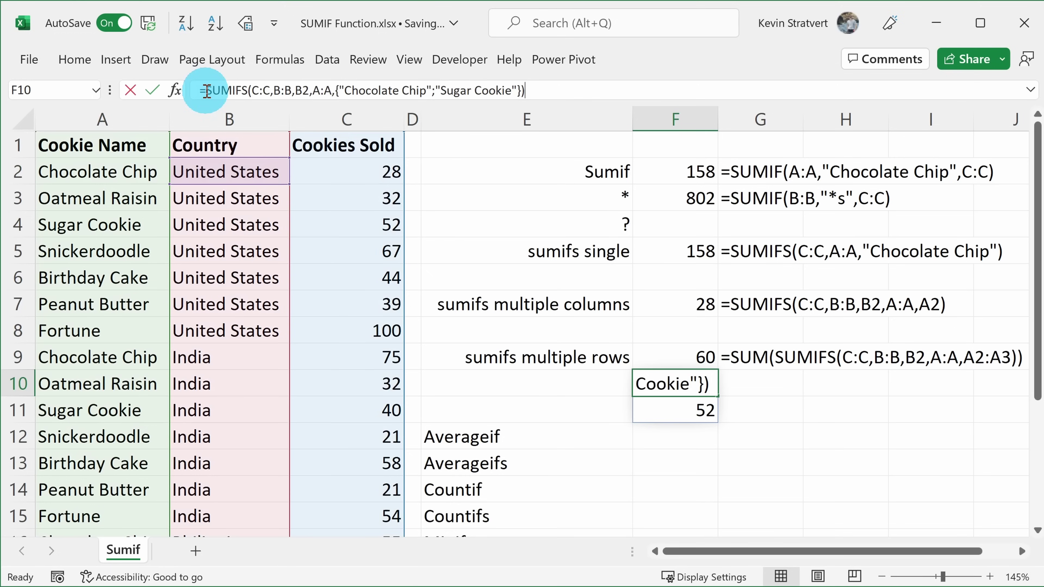
pyautogui.write('sum(')
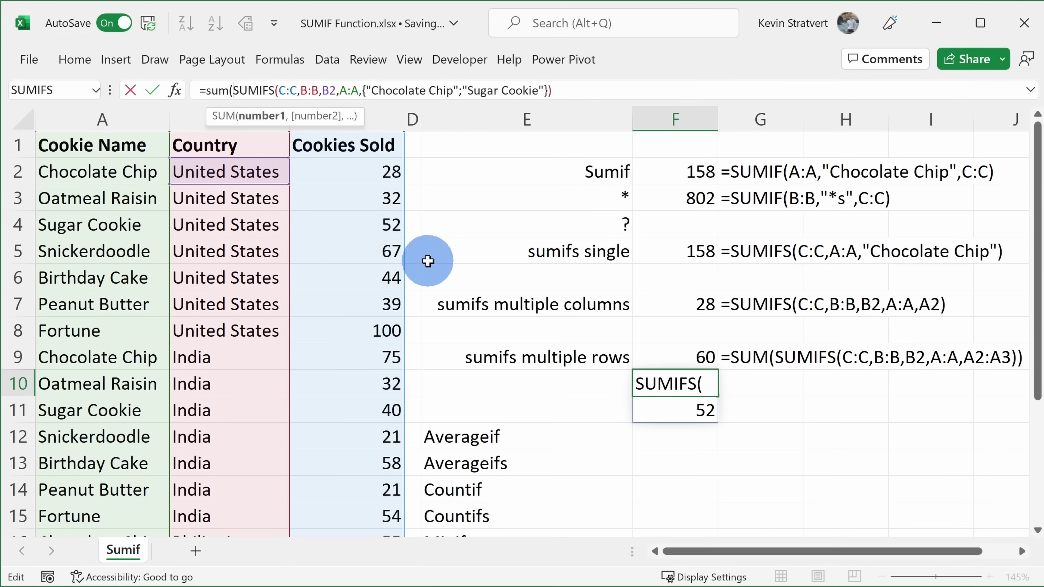
pyautogui.click(579, 87)
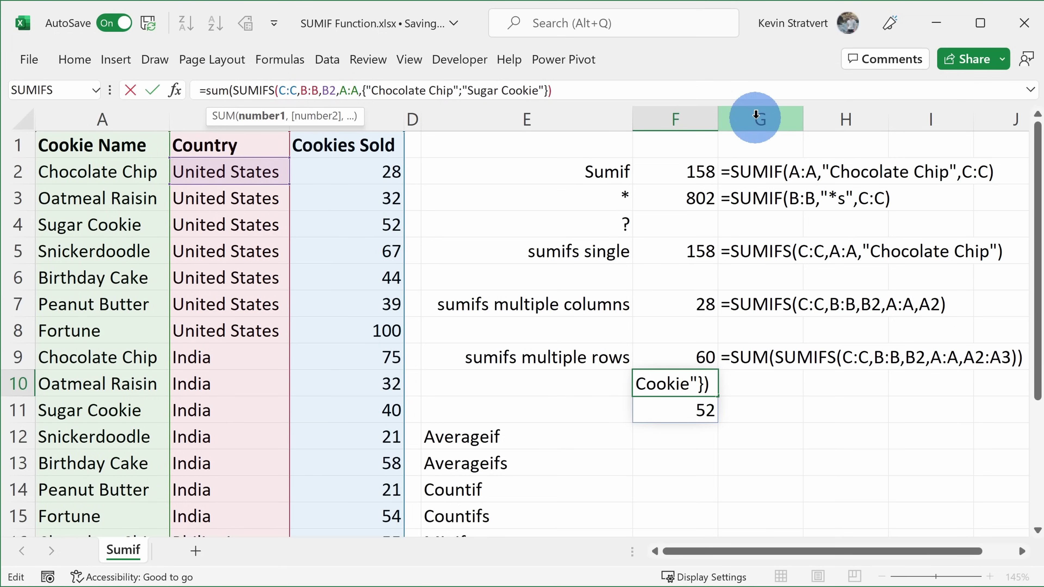
pyautogui.write(')')
pyautogui.press('Return')
pyautogui.press('Up')
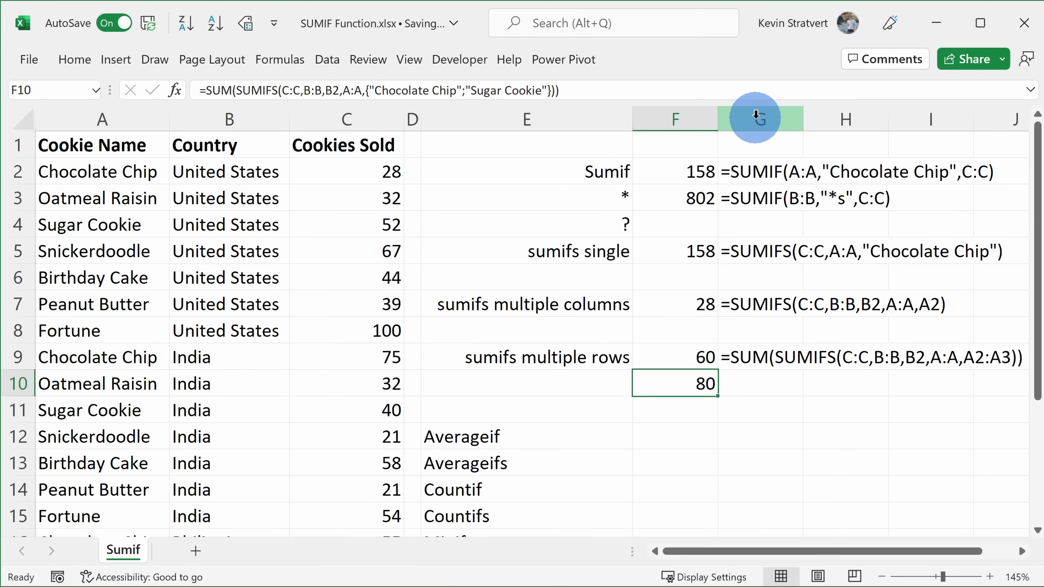
pyautogui.click(372, 170)
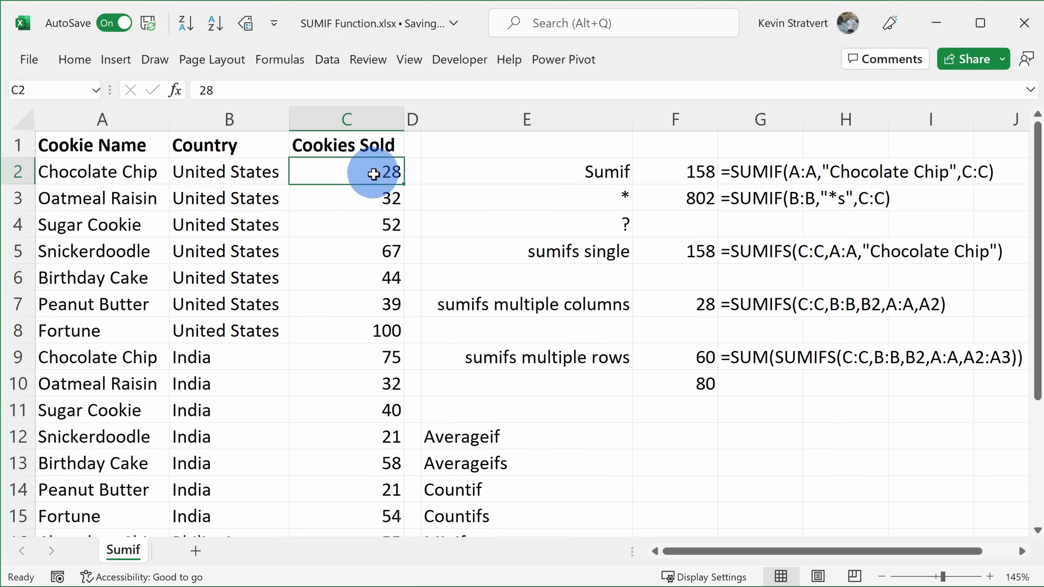
pyautogui.keyDown('ctrl'); pyautogui.click(373, 223); pyautogui.keyUp('ctrl')
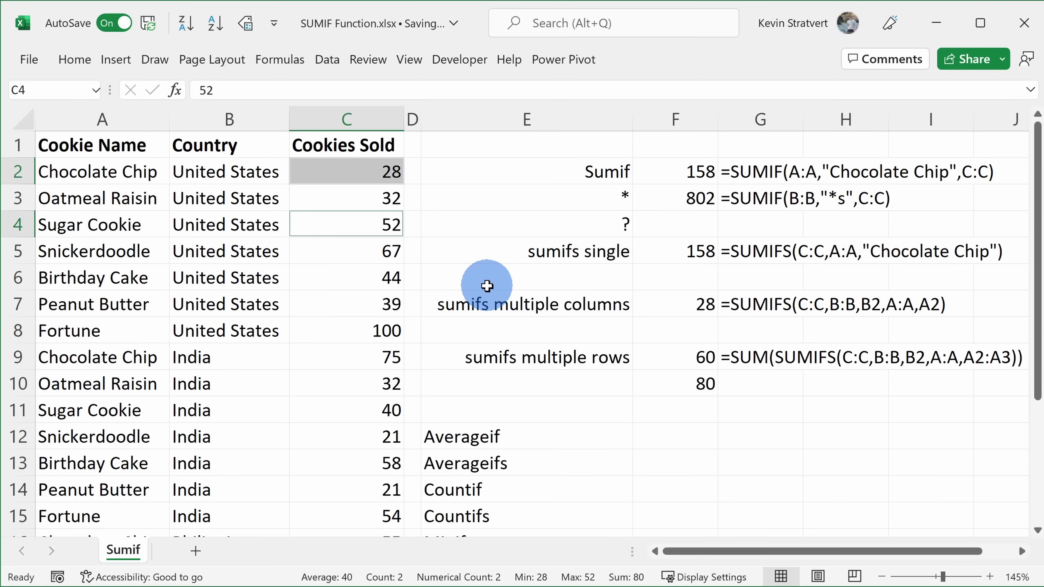
# Copy the non-adjacent cookie names in A2, A4 and A6 into adjacent cells starting at H11.
pyautogui.click(87, 170)
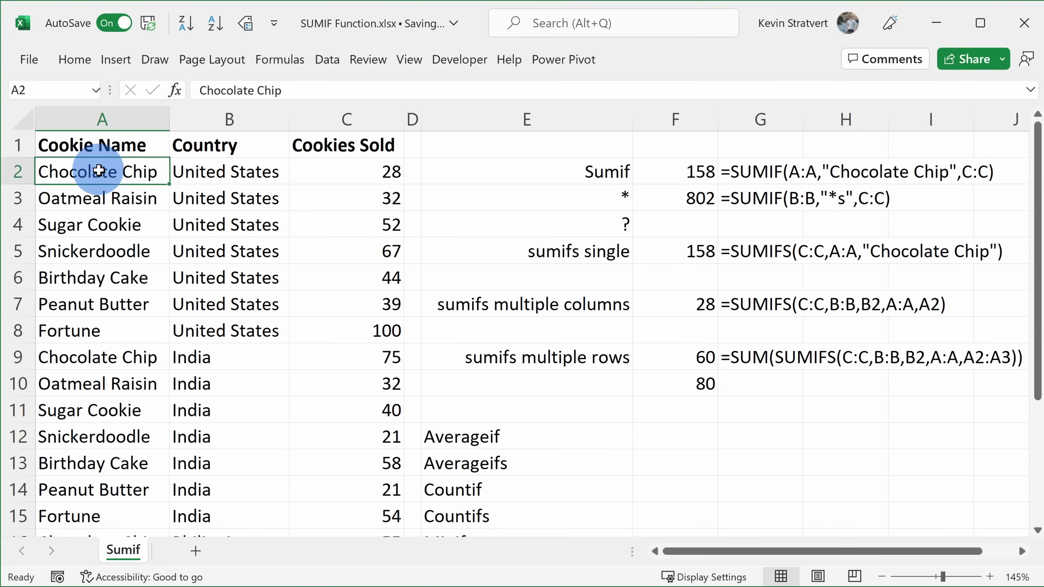
pyautogui.keyDown('ctrl'); pyautogui.click(106, 226); pyautogui.keyUp('ctrl')
pyautogui.keyDown('ctrl'); pyautogui.click(119, 276); pyautogui.keyUp('ctrl')
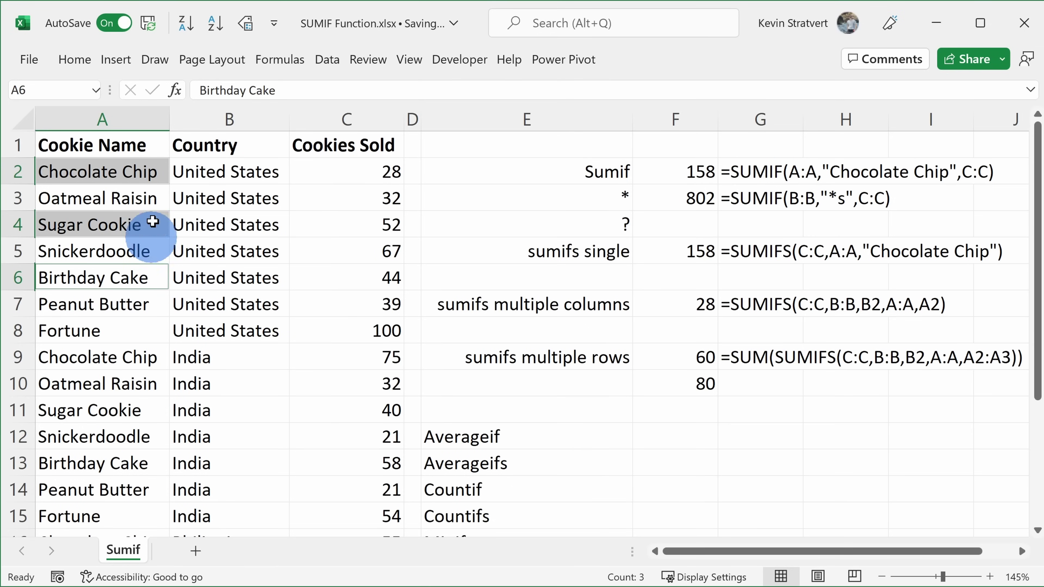
pyautogui.hotkey('ctrl', 'c')
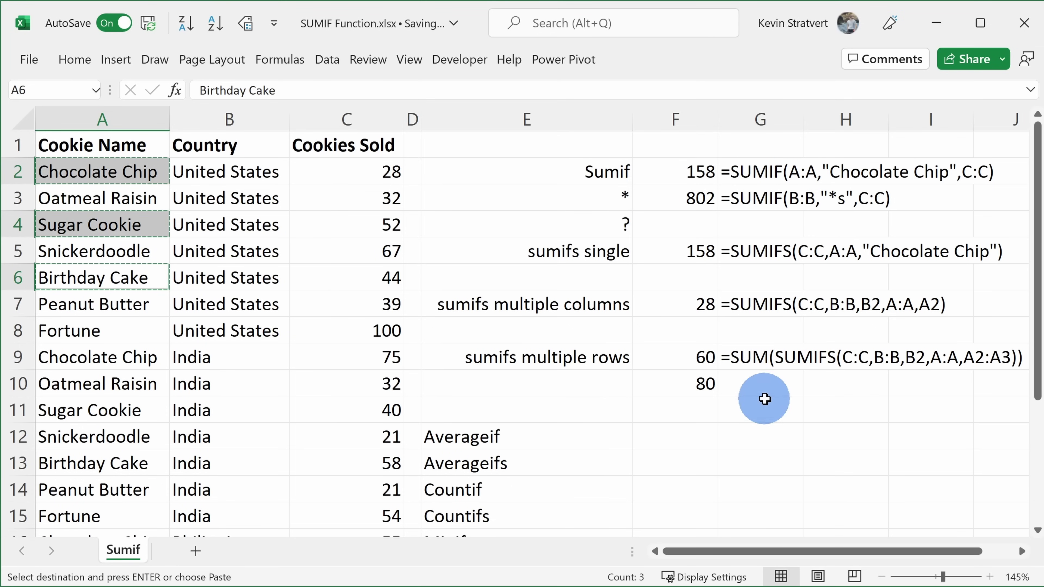
pyautogui.click(831, 409)
pyautogui.hotkey('ctrl', 'v')
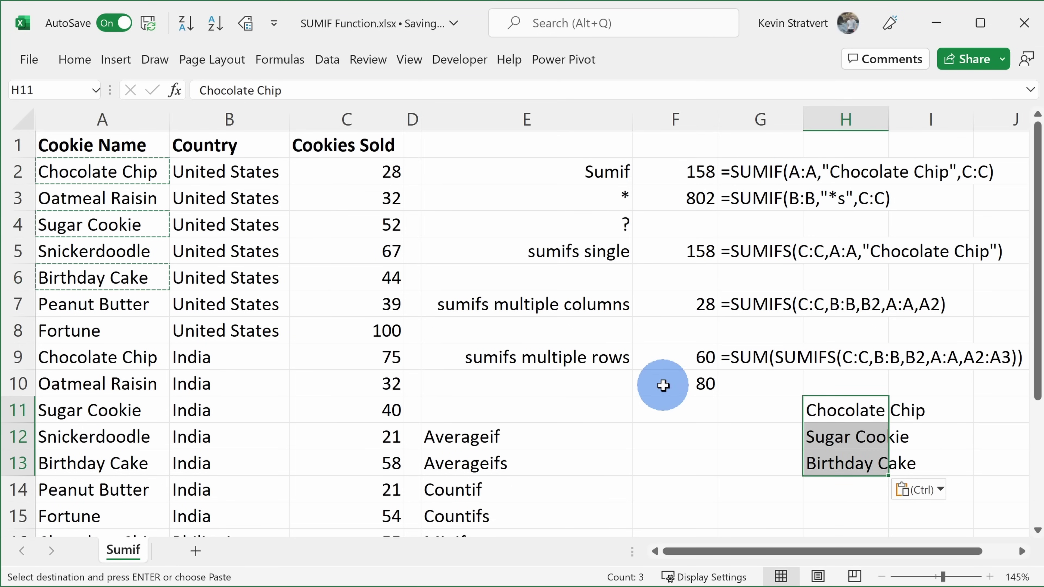
# Replace the array of cookie names in F10 with H11:H13, making the formula =SUM(SUMIFS(C:C,B:B,B2,A:A,H11:H13)).
pyautogui.click(683, 385)
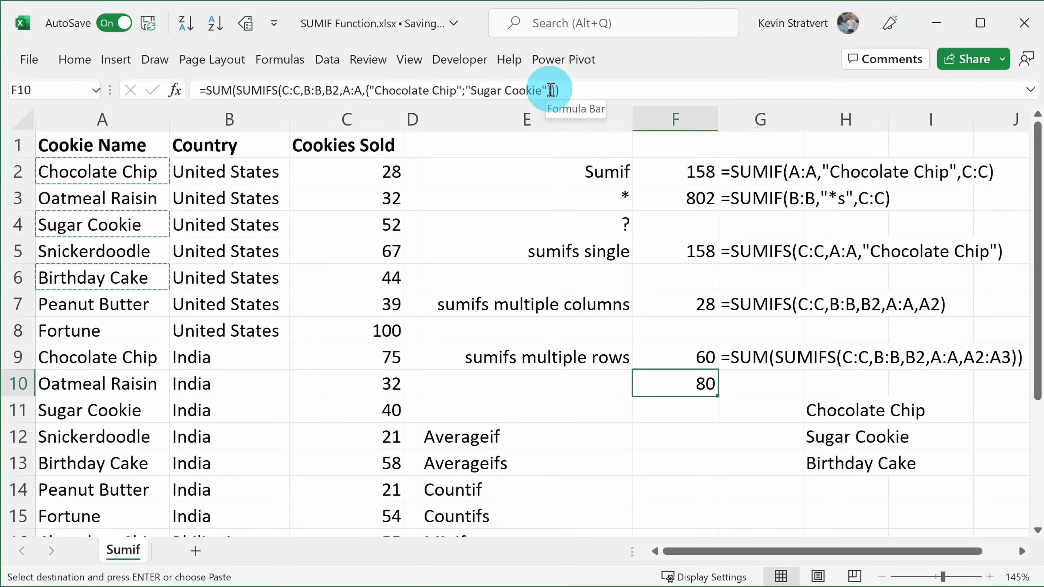
pyautogui.click(550, 91)
pyautogui.hotkey('ctrl', 'shift', 'Left')
pyautogui.hotkey('ctrl', 'shift', 'Left')
pyautogui.hotkey('ctrl', 'shift', 'Left')
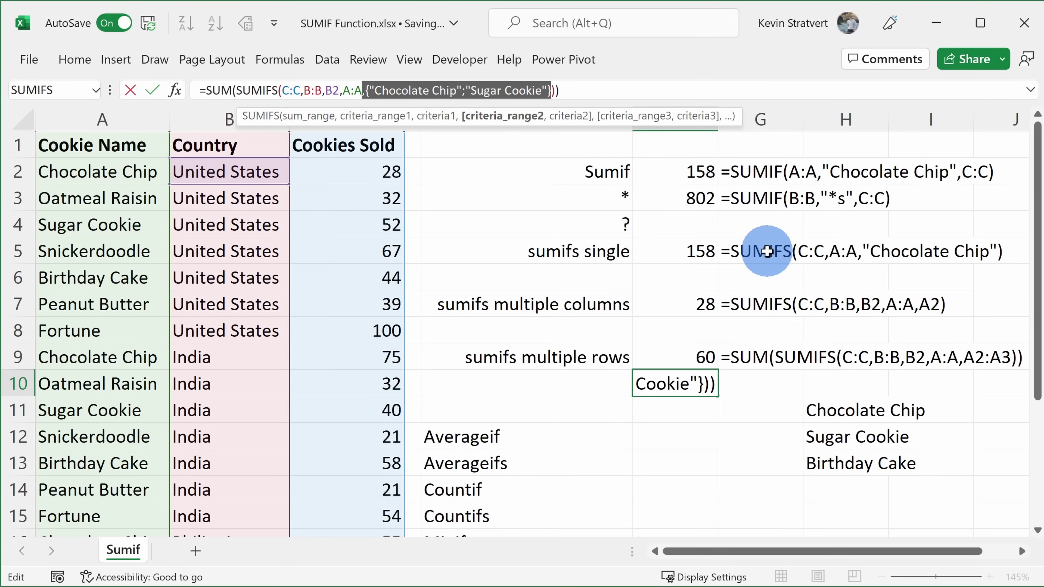
pyautogui.press('BackSpace')
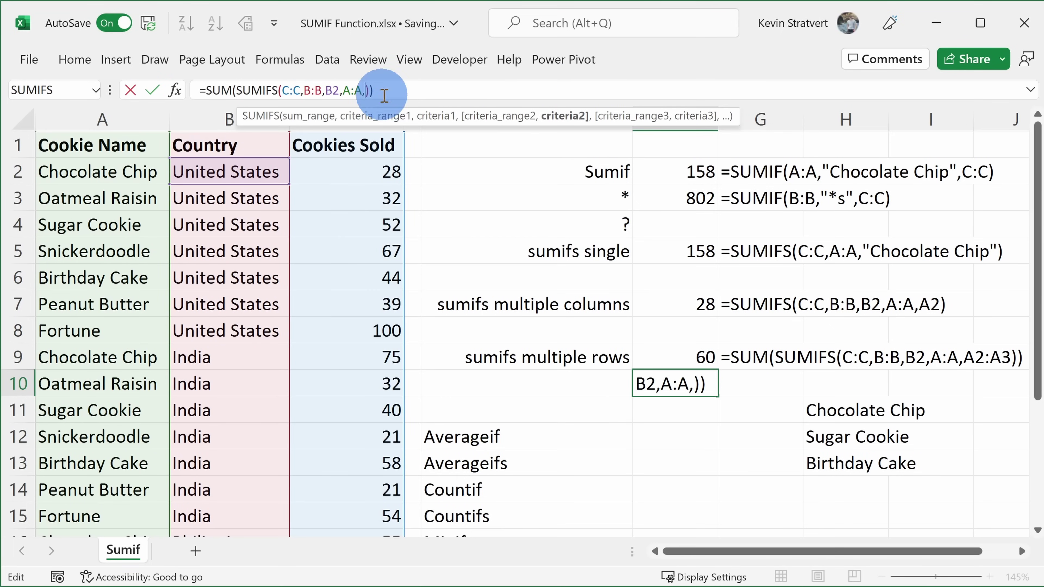
pyautogui.click(849, 420)
pyautogui.moveTo(850, 420); pyautogui.dragTo(853, 464)
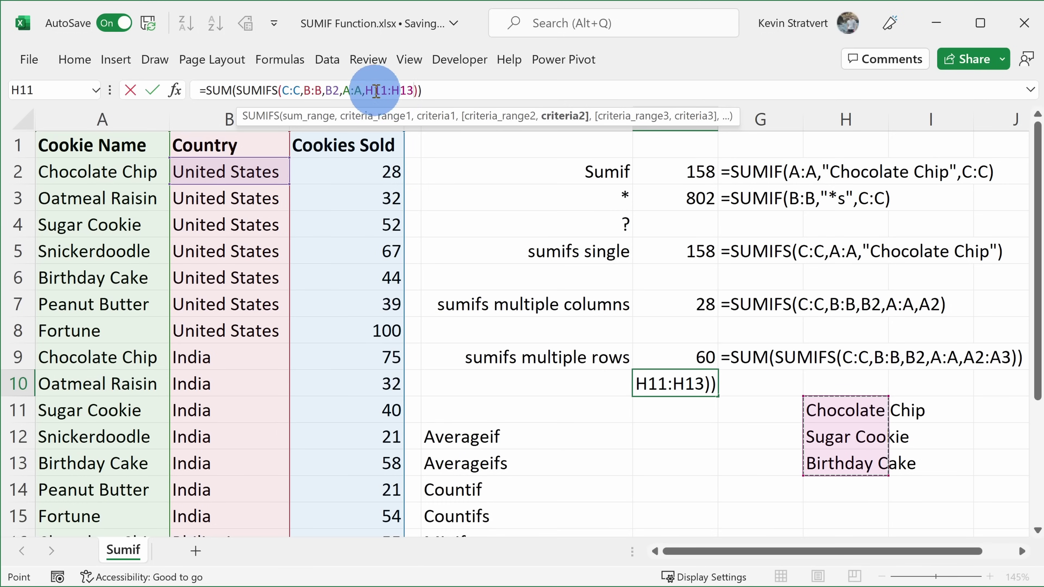
pyautogui.press('Return')
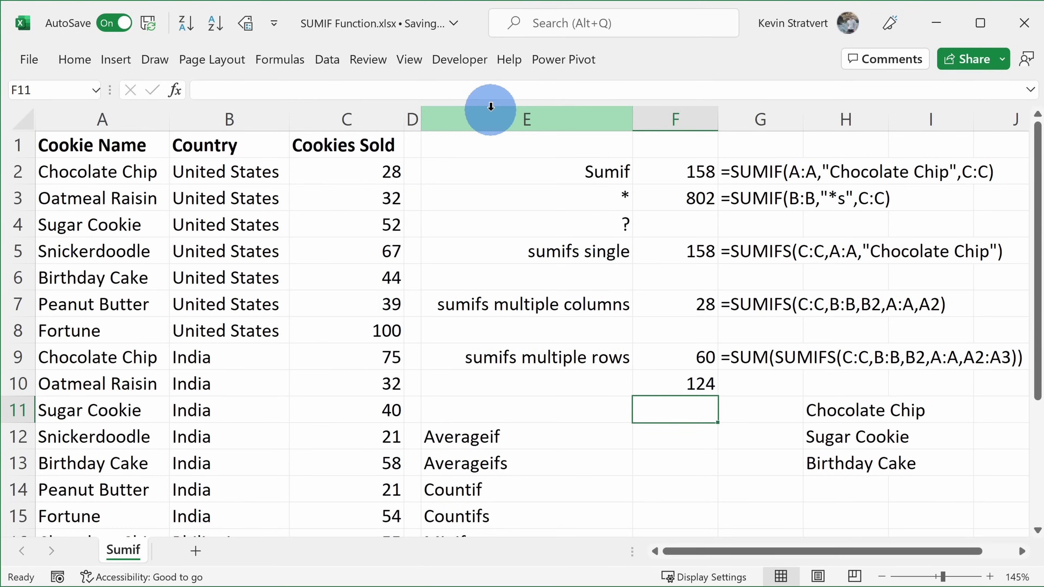
pyautogui.click(712, 384)
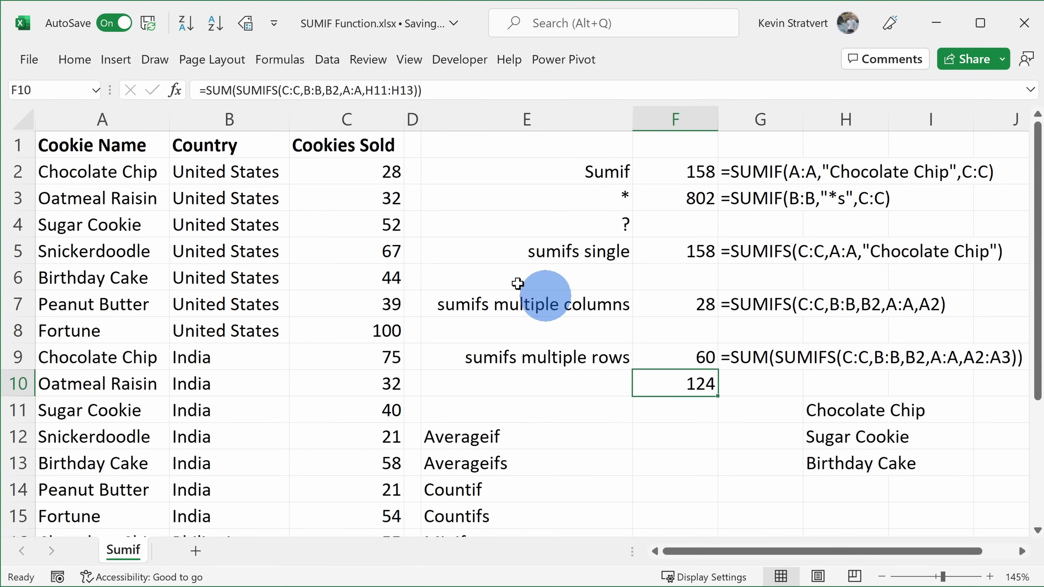
# Check F10's total against the cookies sold in C2, C4 and C6, and look over the related functions in E12:E17.
pyautogui.click(366, 175)
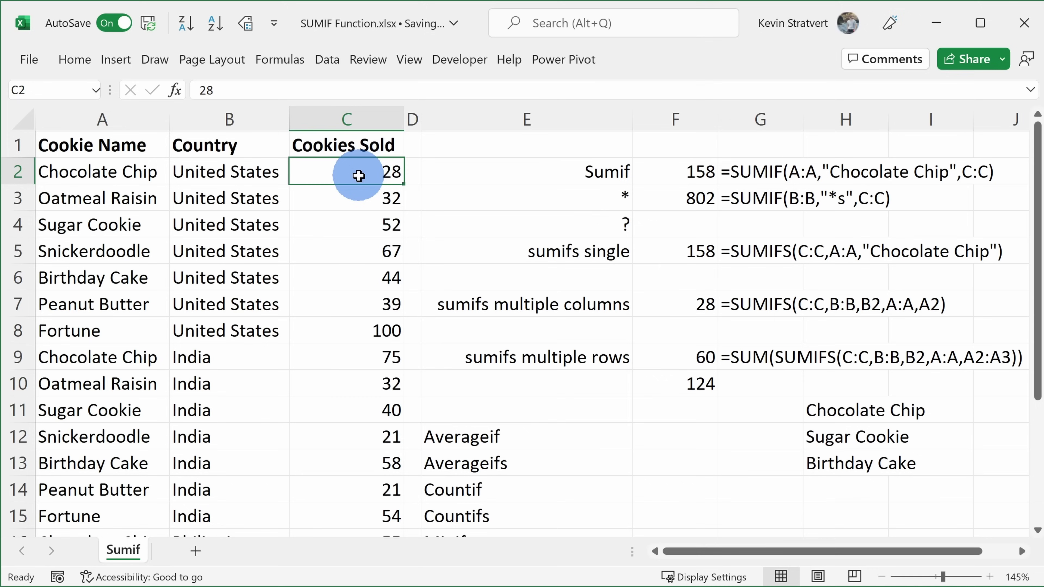
pyautogui.keyDown('ctrl'); pyautogui.click(349, 224); pyautogui.keyUp('ctrl')
pyautogui.keyDown('ctrl'); pyautogui.click(349, 276); pyautogui.keyUp('ctrl')
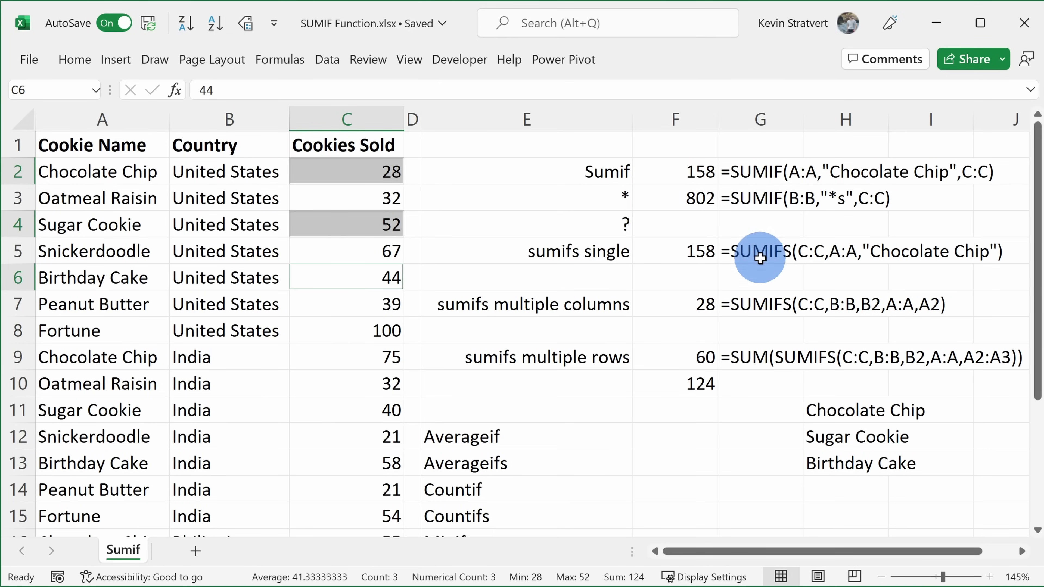
pyautogui.scroll(-1, 694, 285)
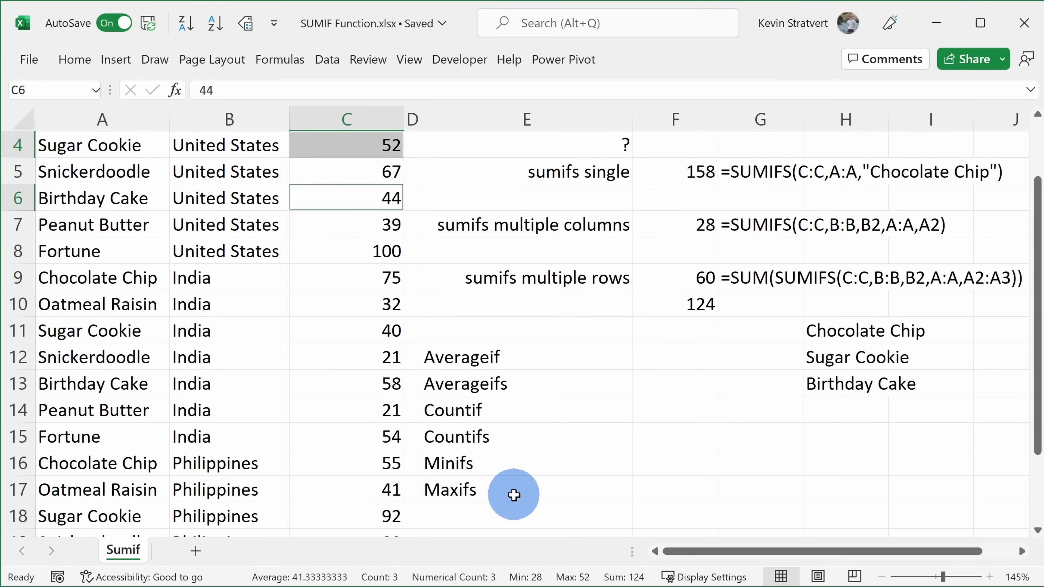
pyautogui.scroll(1, 518, 495)
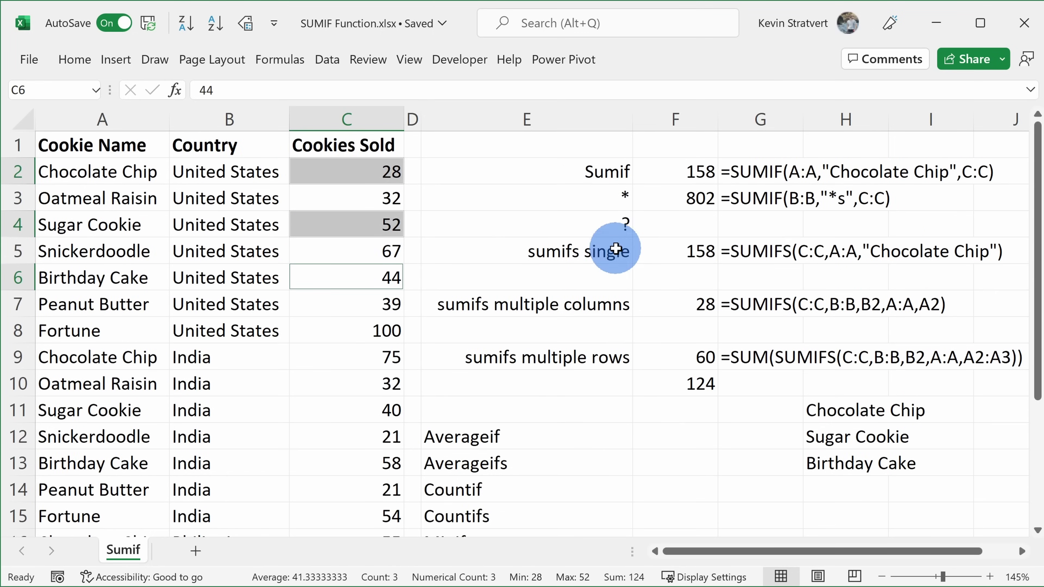